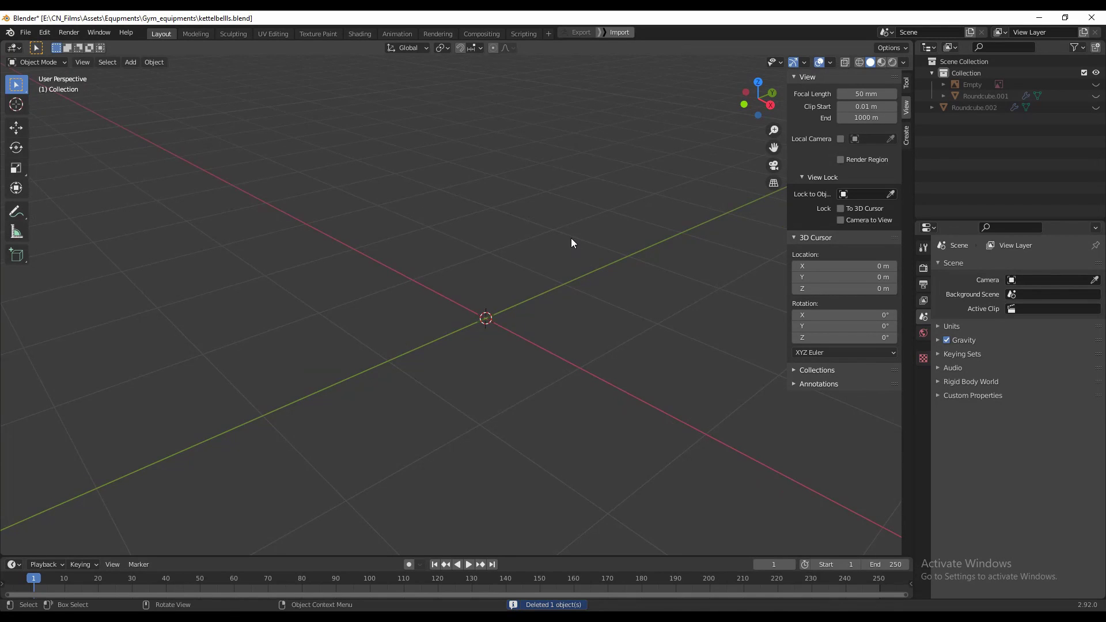
- Add a Round Cube mesh at the origin and apply the Quadsphere preset after trying Capsule and Clay Bar
key("shift+a")
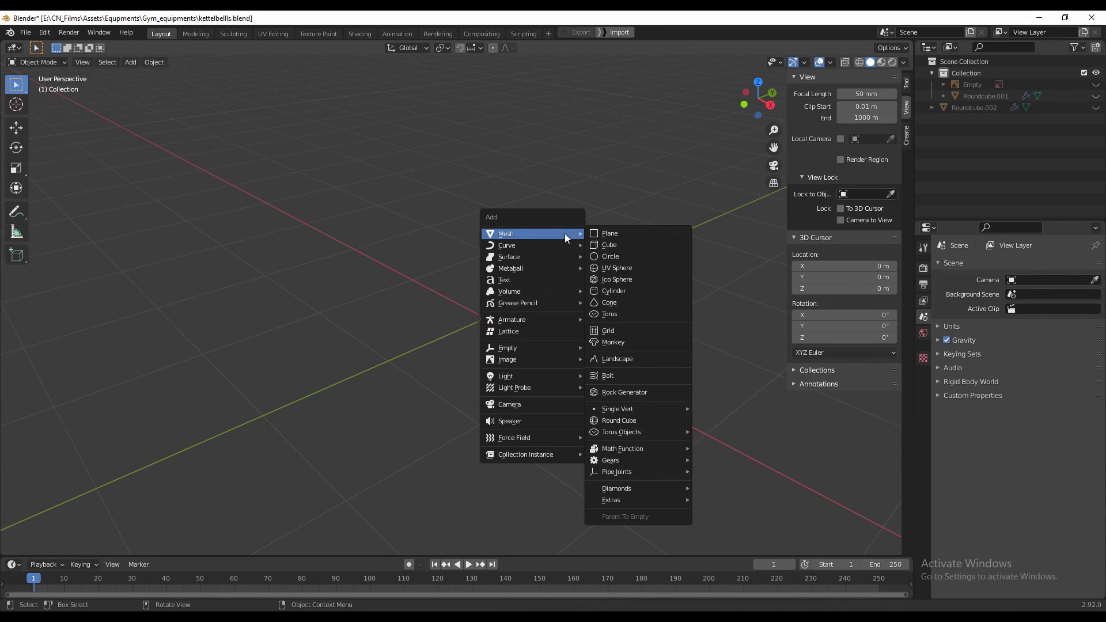
left_click(621, 421)
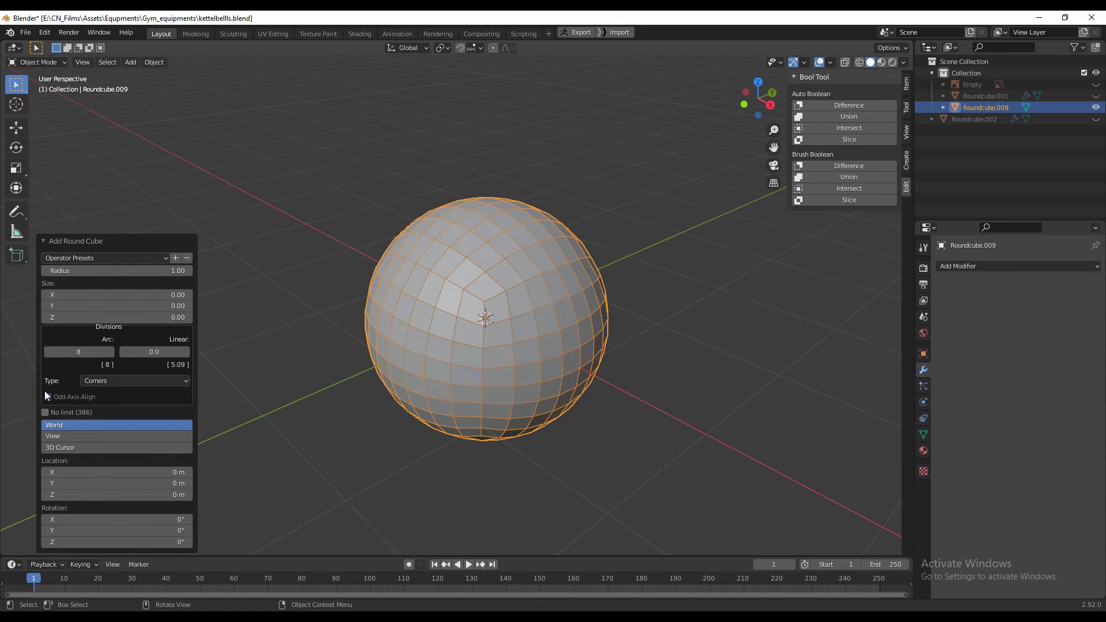
left_click(57, 259)
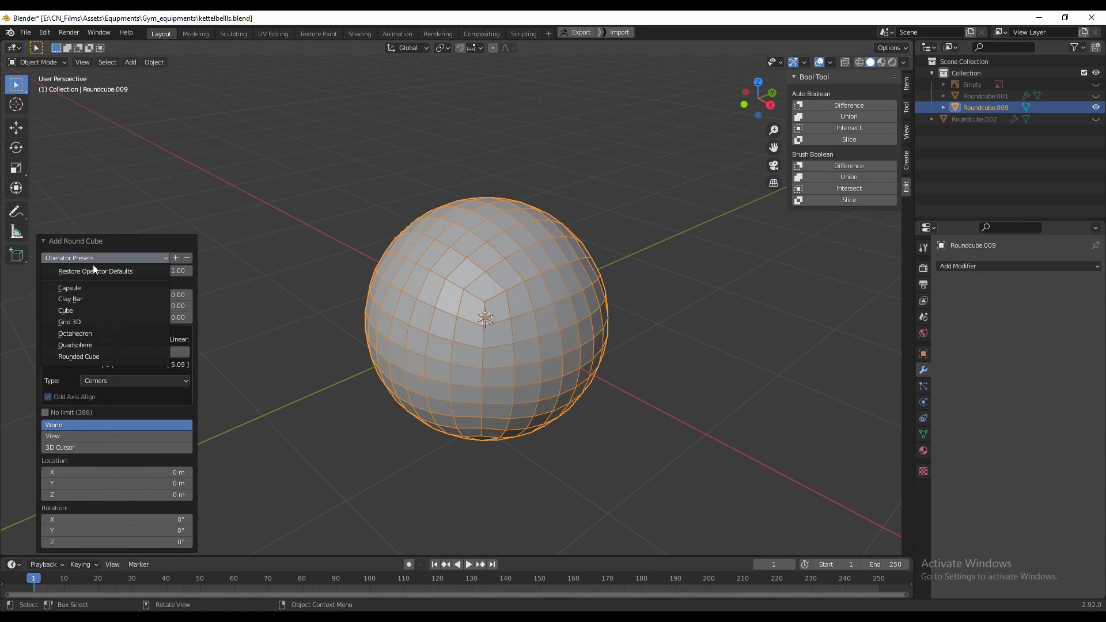
left_click(91, 289)
left_click(81, 258)
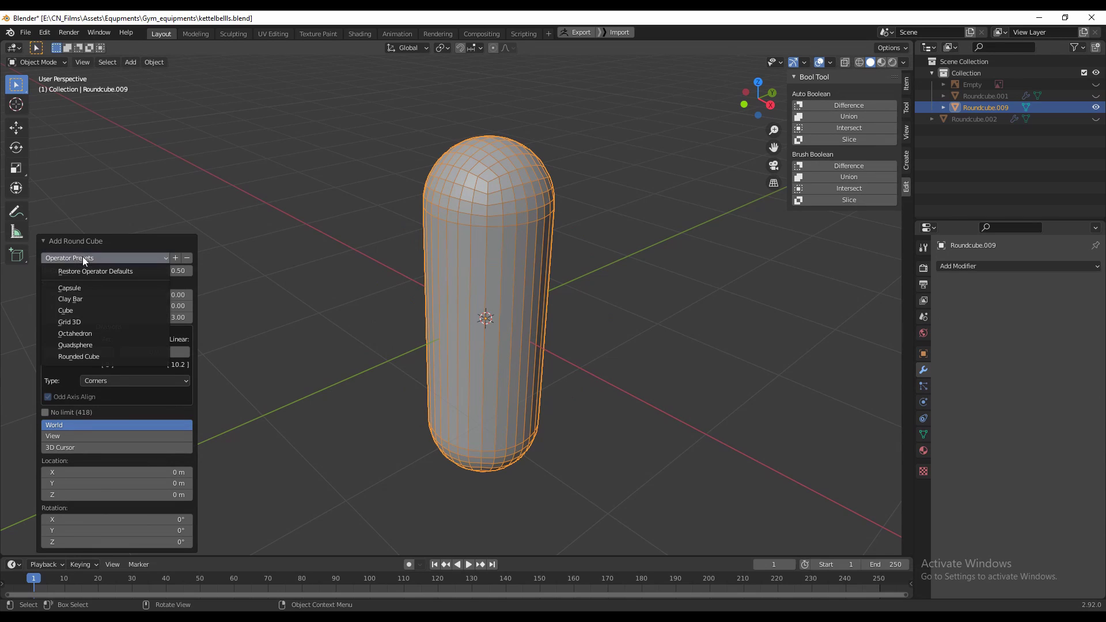
left_click(85, 299)
left_click(82, 258)
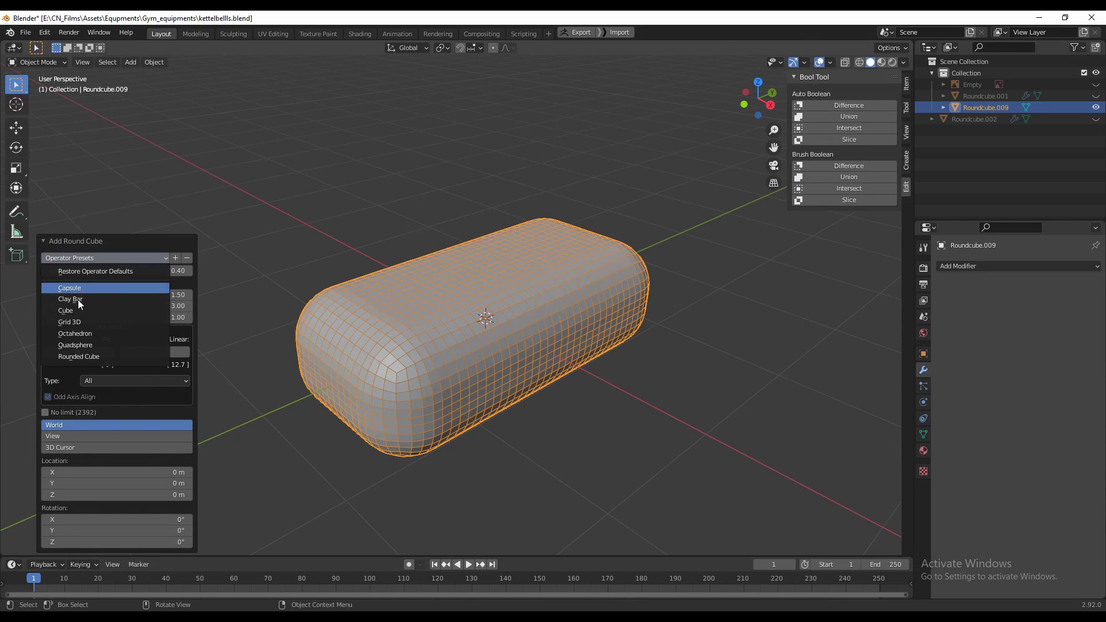
left_click(78, 345)
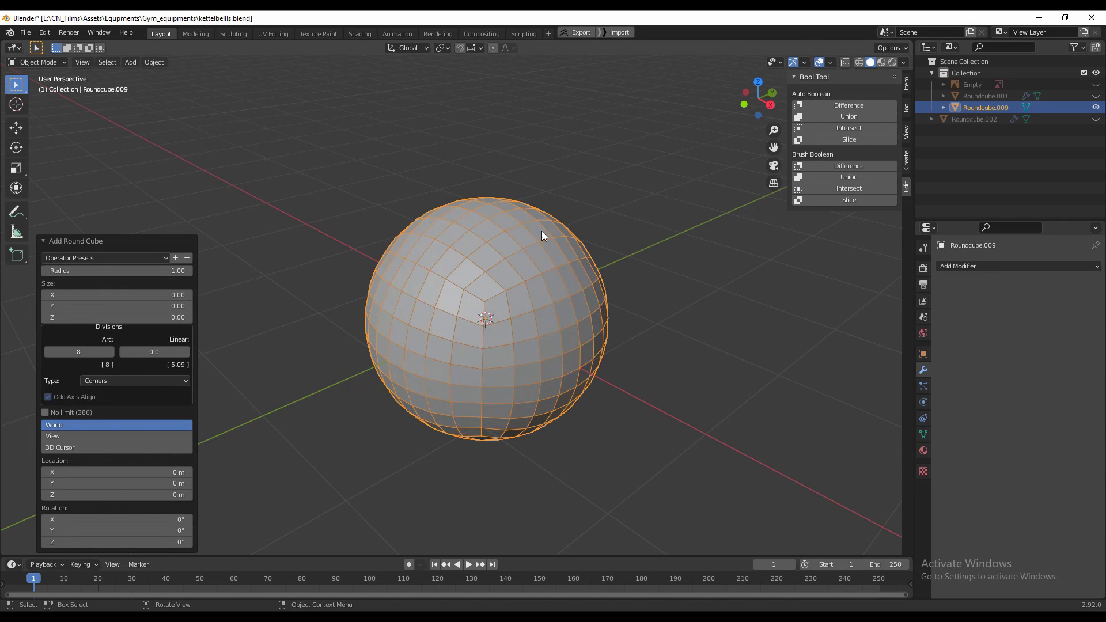
left_click(348, 300)
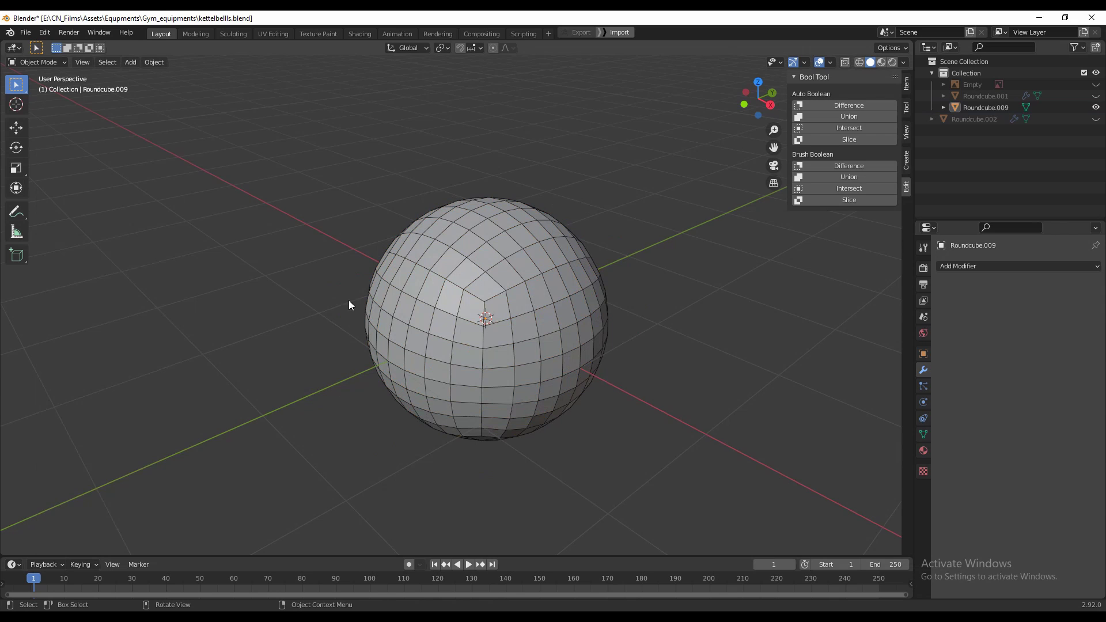
- Check the status of the Add Mesh: Extra Objects add-on in the preferences
left_click(46, 32)
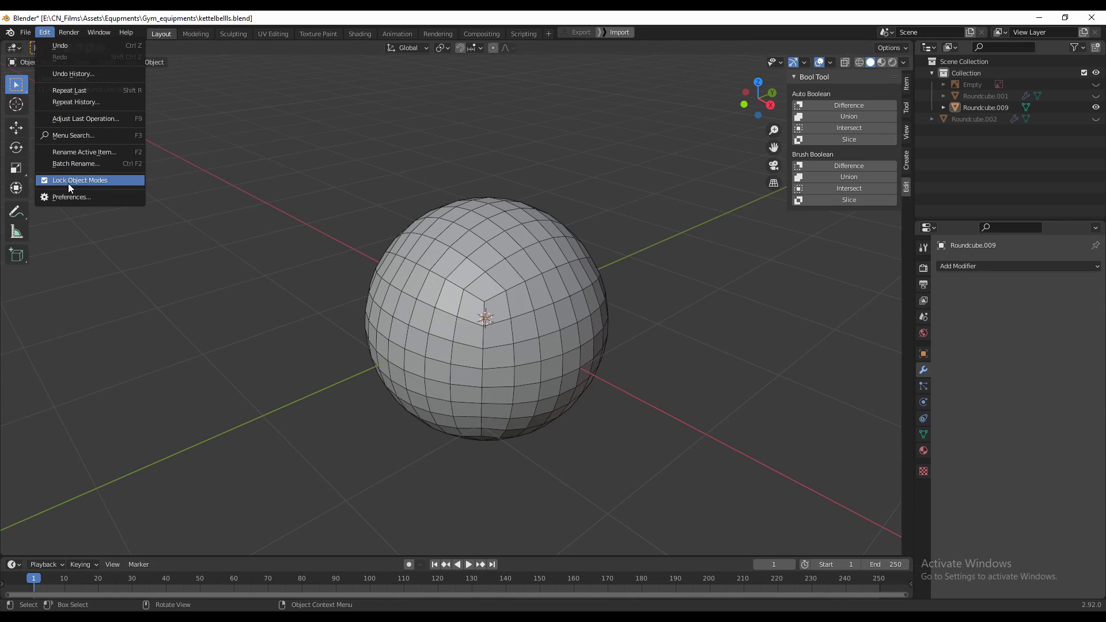
left_click(73, 198)
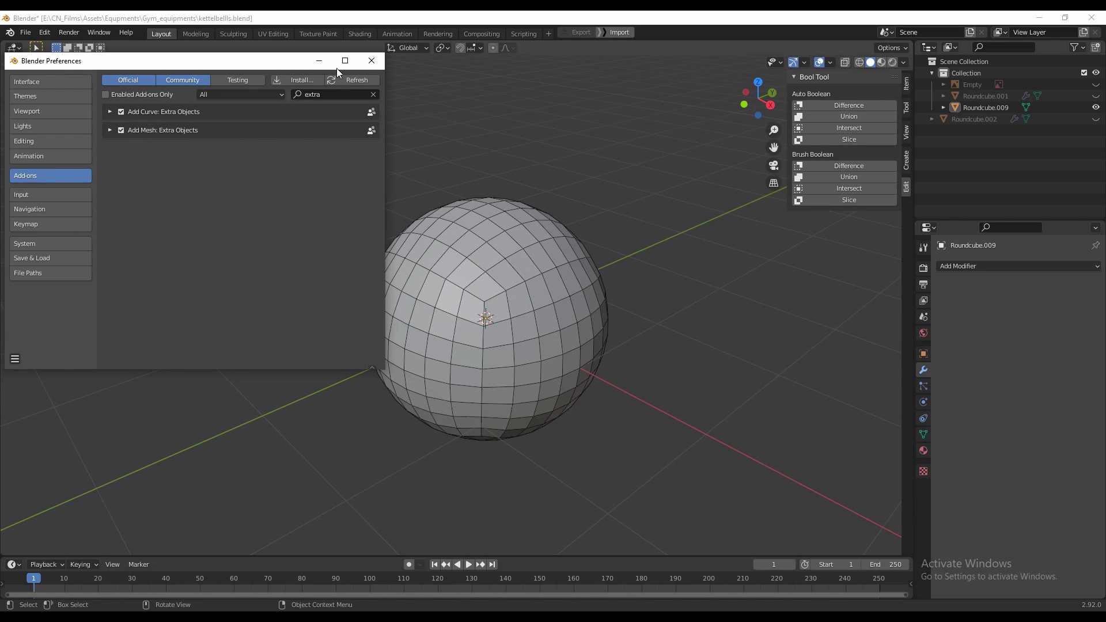
left_click(371, 60)
- Add a 2 m cube at the origin, enclosing the quadsphere
middle_click_drag(540, 296, 543, 272)
key("shift+a")
left_click(579, 277)
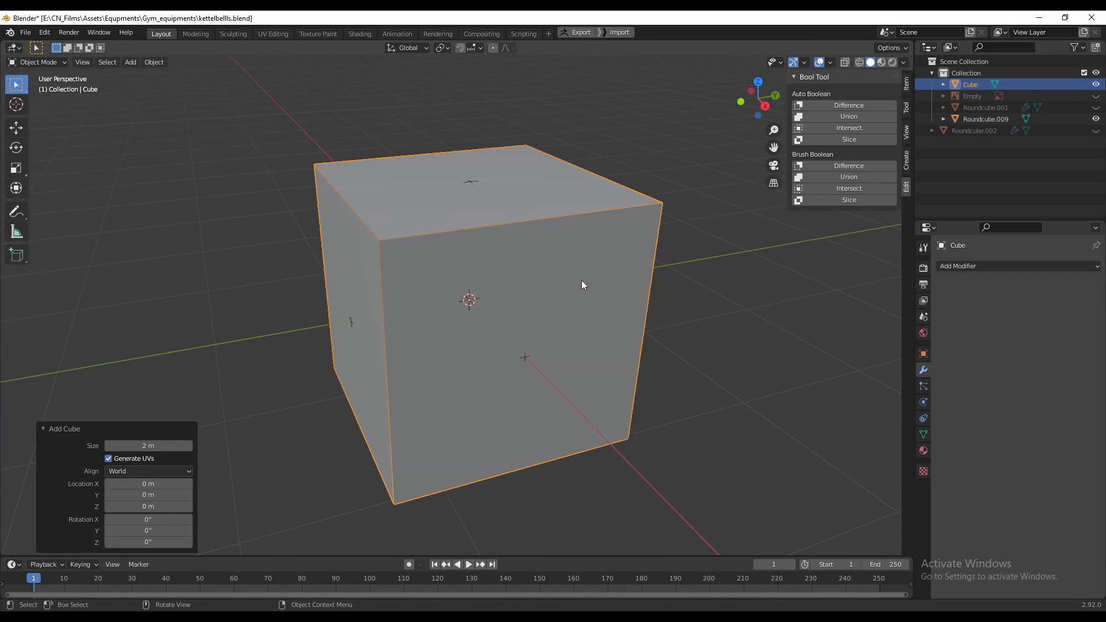
middle_click_drag(642, 300, 536, 214)
middle_click_drag(629, 264, 615, 282)
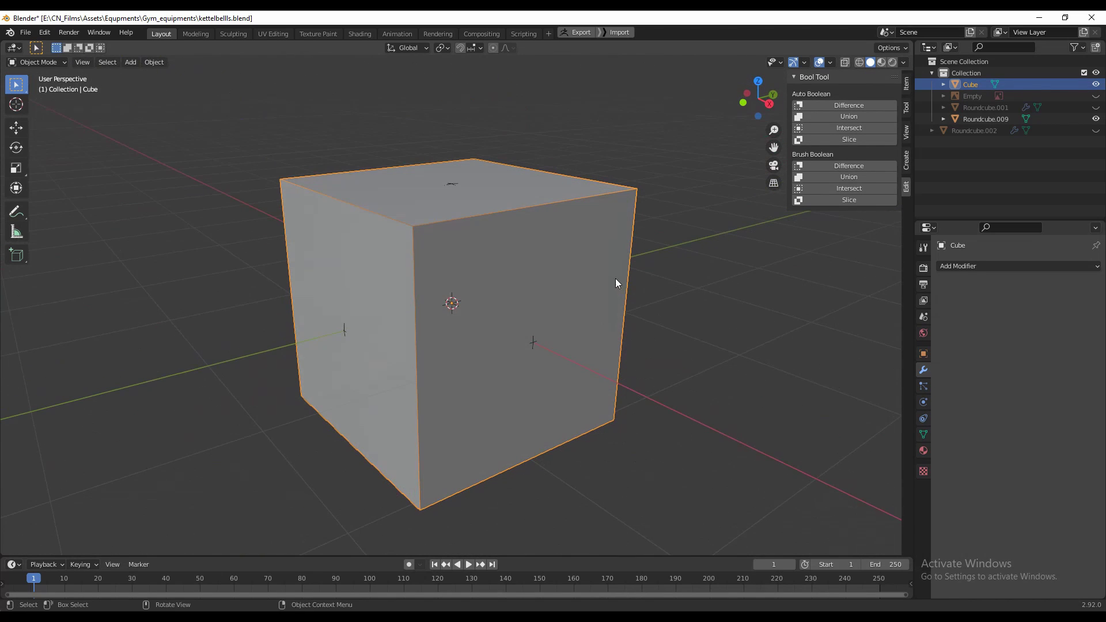
- From the front view, scale the cube uniformly to about 0.88 so the sphere pokes through its faces
left_click(743, 104)
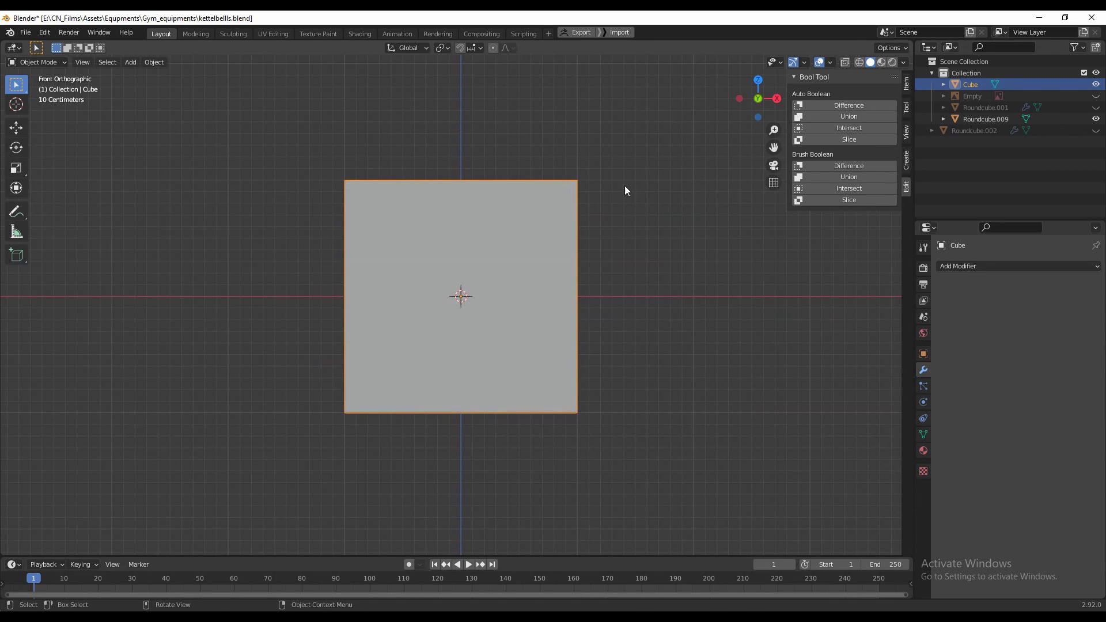
key("s")
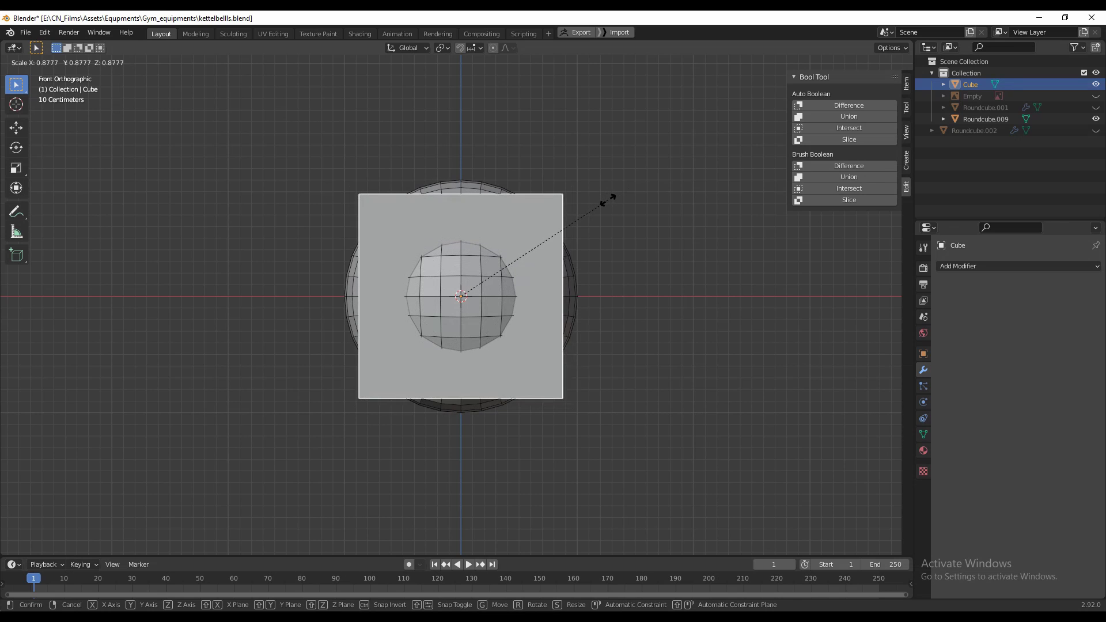
left_click(609, 200)
scroll(535, 329, "up", 5)
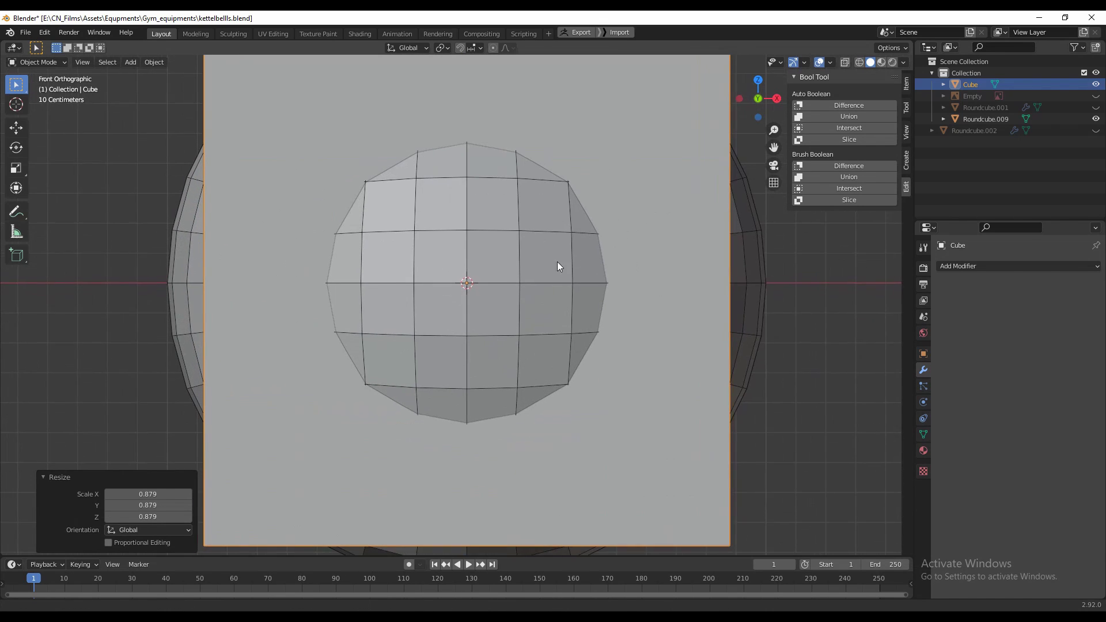
key("s")
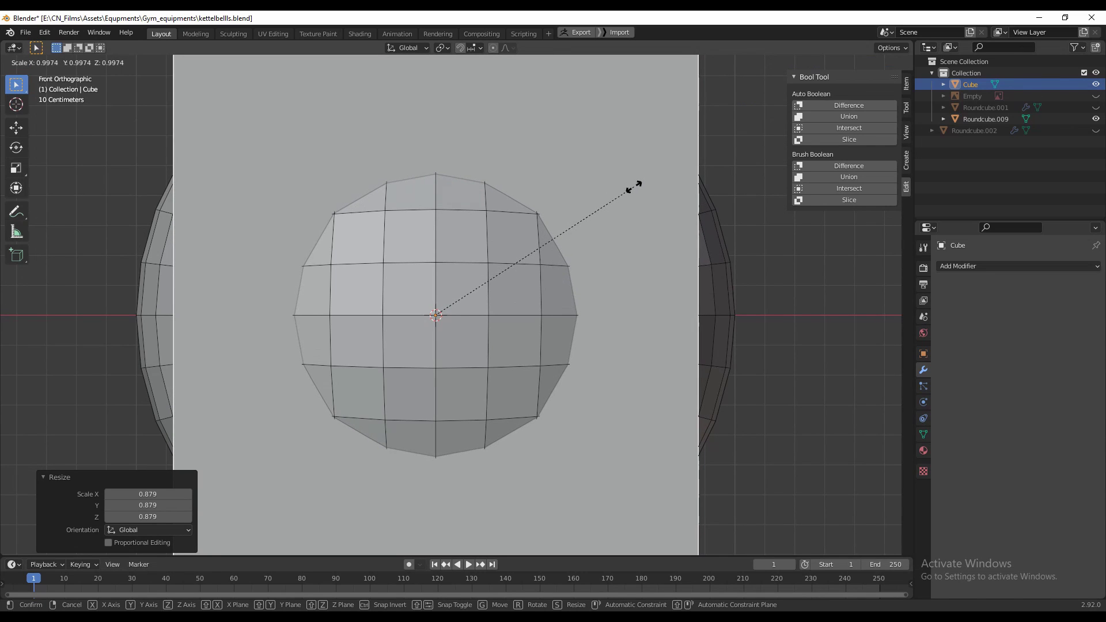
left_click(638, 188)
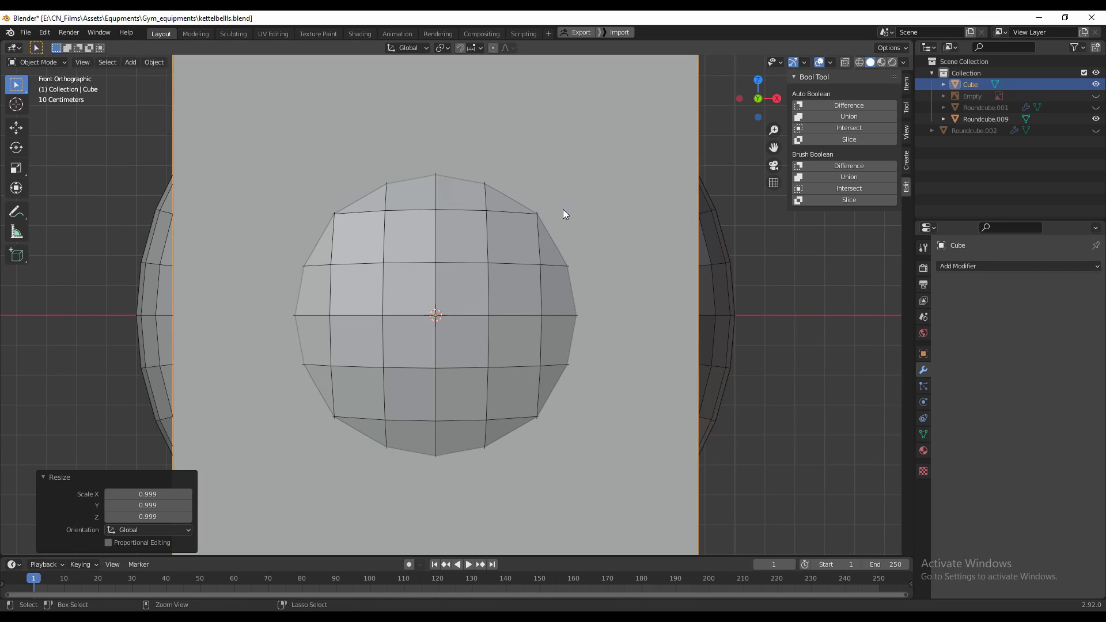
- Duplicate the cube and sphere together and move the copies along the X axis beside the originals
scroll(530, 262, "down", 3)
middle_click_drag(488, 288, 489, 348, "ctrl")
left_click_drag(610, 182, 325, 475)
middle_click_drag(483, 367, 359, 377, "shift")
key("shift+d")
key("Escape")
left_click(13, 132)
left_click_drag(370, 319, 778, 385, "ctrl")
middle_click_drag(585, 403, 399, 407, "shift")
- Scale the duplicated cube down uniformly to about 0.94 of its size
left_click(650, 274)
key("s")
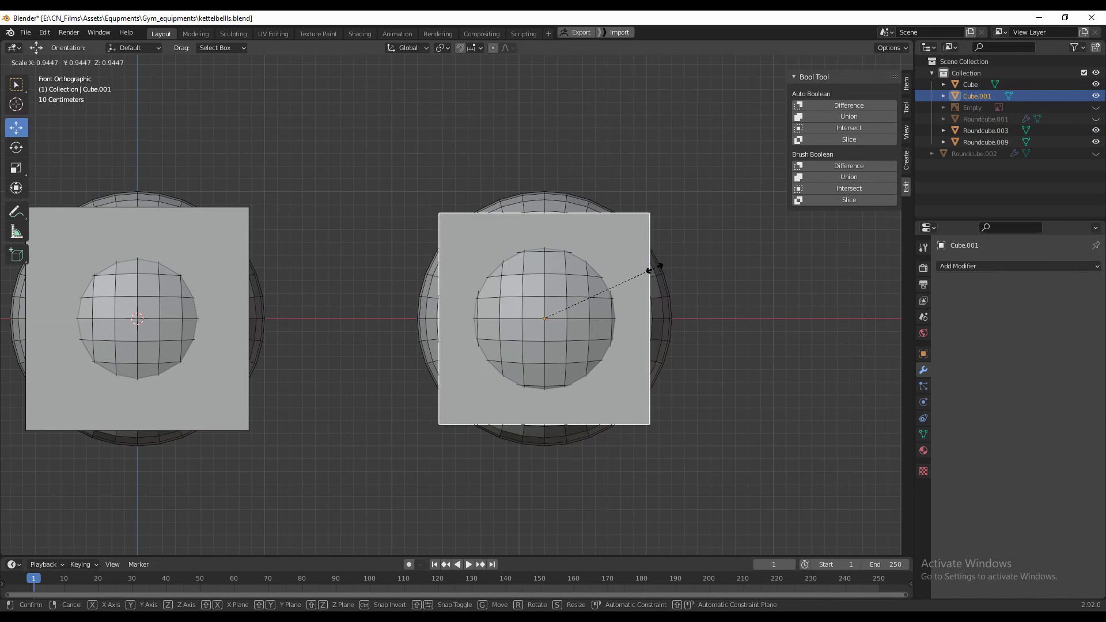
left_click(656, 275)
left_click(714, 195)
- Slice the original sphere with its cube using the Auto Boolean Slice operation and test-move a resulting piece
middle_click_drag(596, 242, 270, 264)
left_click(259, 273)
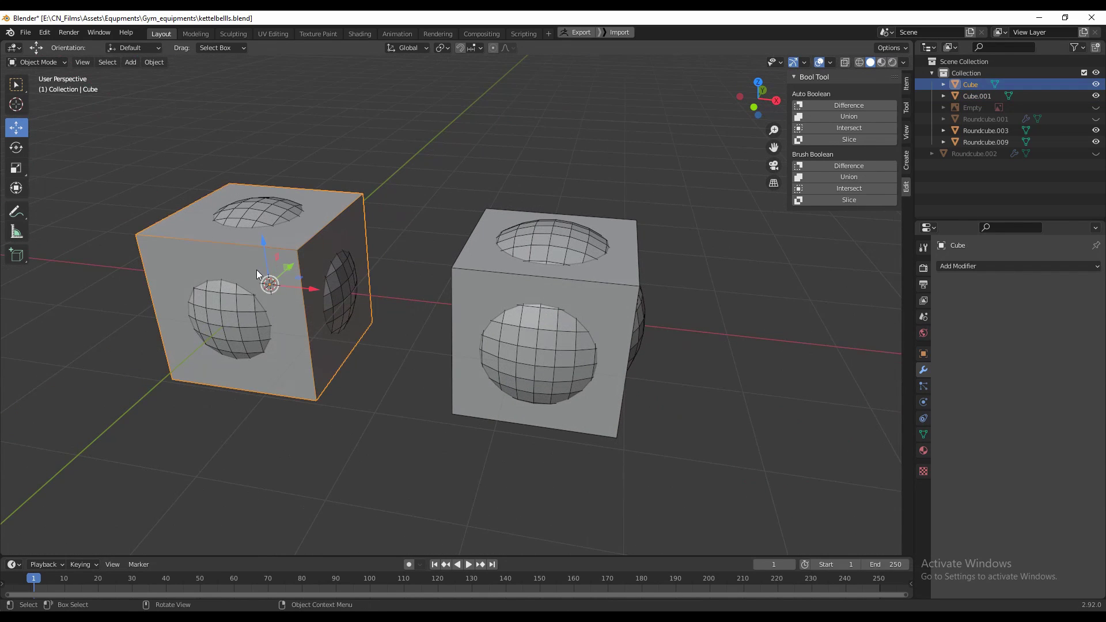
left_click(257, 222, "shift")
middle_click_drag(264, 227, 330, 264)
left_click(820, 143)
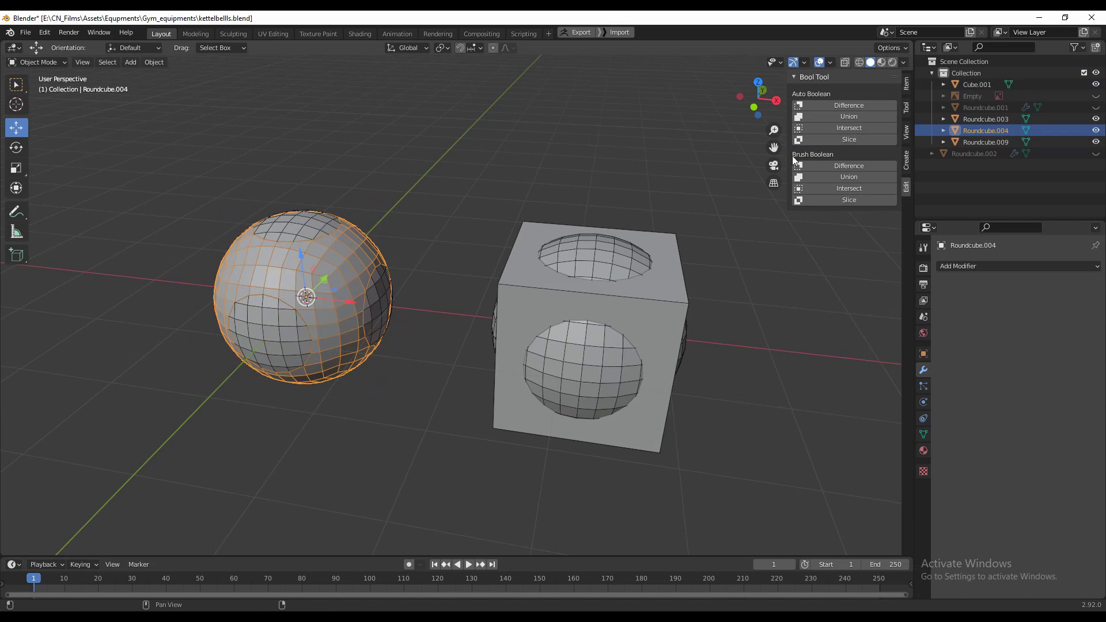
left_click(398, 212)
left_click(268, 315)
middle_click_drag(269, 315, 288, 340)
key("g")
right_click(408, 291)
left_click(438, 311)
- Slice the duplicated sphere with its smaller cube using Auto Boolean Slice and test-move a resulting piece
left_click(524, 276)
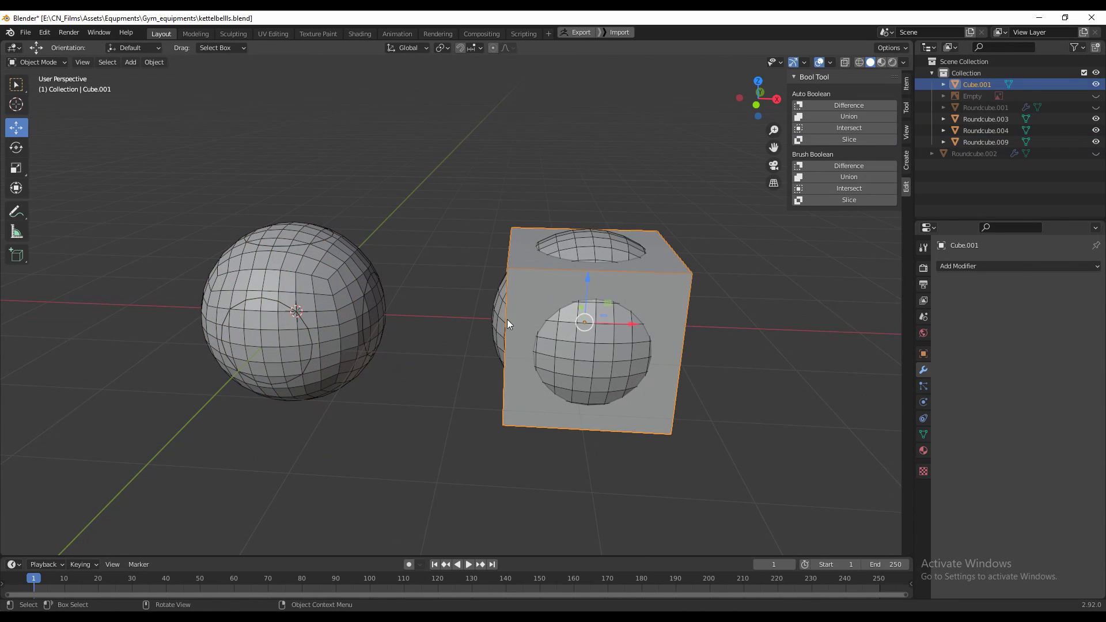
left_click(588, 237, "shift")
middle_click_drag(599, 295, 642, 274)
left_click(845, 141)
key("alt+a")
scroll(611, 275, "up", 2)
left_click(494, 268)
scroll(495, 262, "up", 3)
key("g")
right_click(611, 200)
- Move the caps cut from the original sphere about 1.03 m along X to inspect its flat faces, then undo the move
middle_click_drag(341, 230, 582, 309, "shift")
scroll(391, 340, "up", 3)
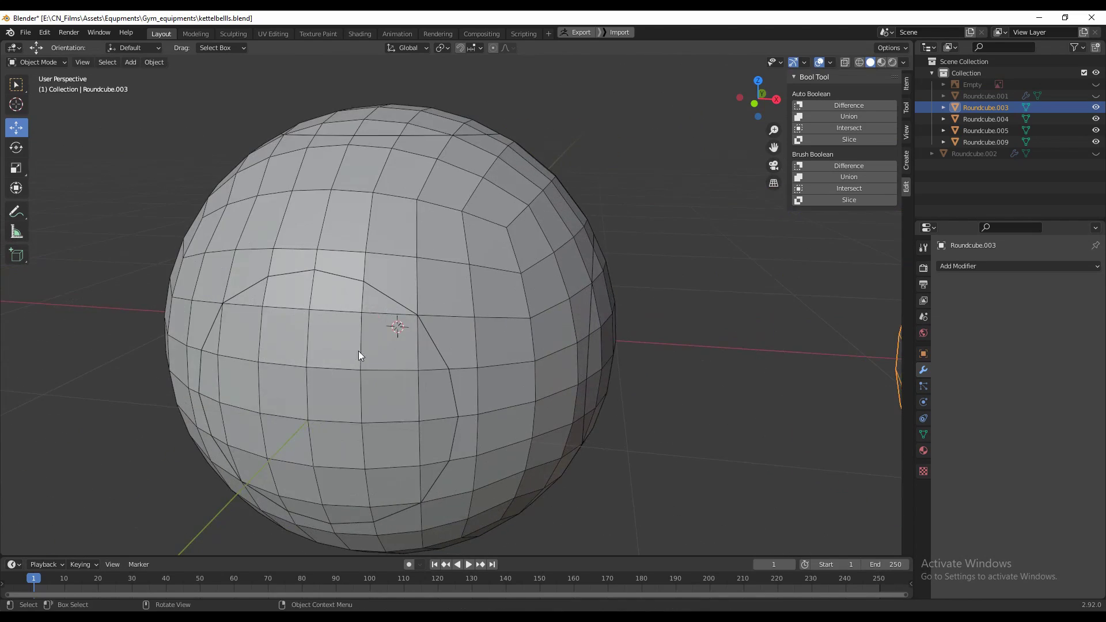
left_click(390, 339)
middle_click_drag(303, 288, 278, 367)
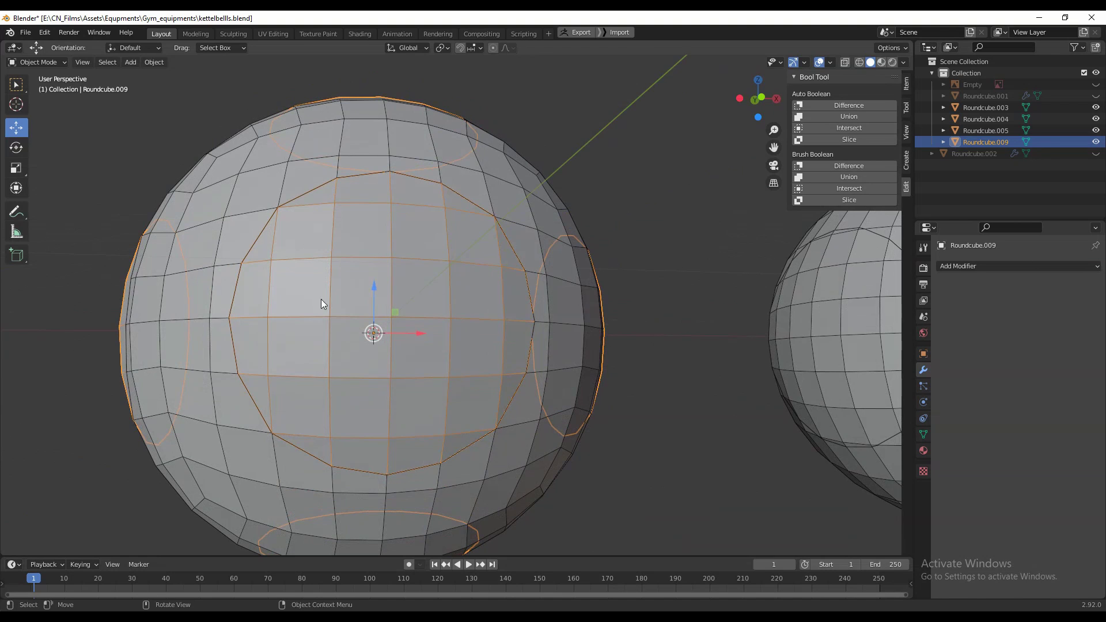
key("g")
left_click(614, 358)
middle_click_drag(416, 261, 423, 303)
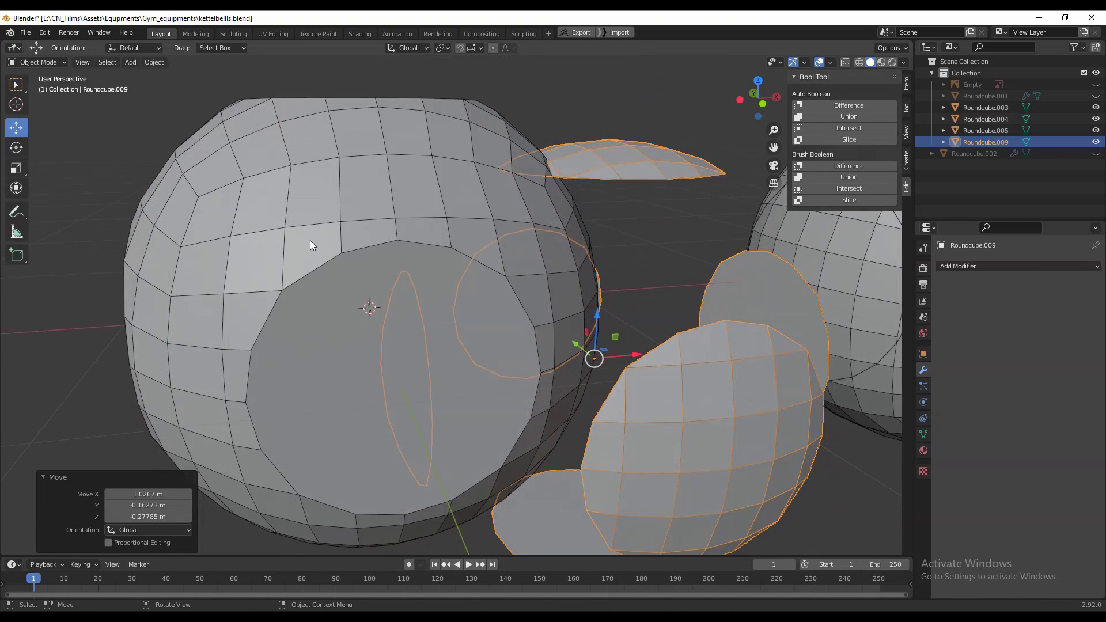
middle_click_drag(331, 261, 346, 358)
middle_click_drag(376, 276, 330, 382)
left_click(660, 405)
key("ctrl+z")
key("ctrl+z")
- Move the caps cut from the duplicated sphere about 0.92 m along X and inspect the larger flat faces underneath
left_click(672, 376)
key("g")
left_click(795, 392)
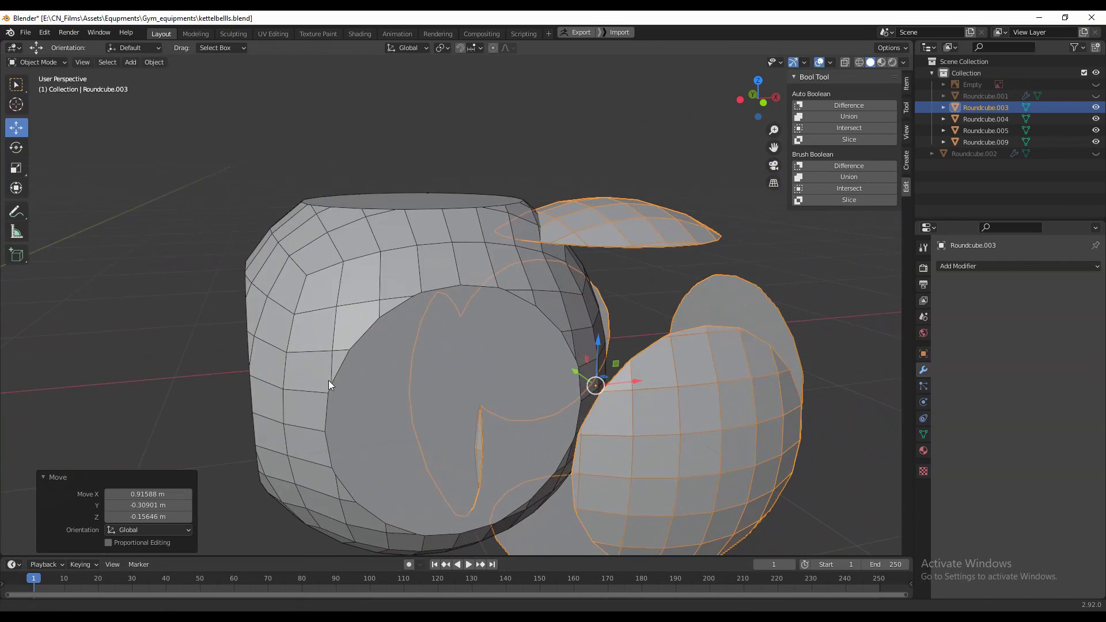
scroll(369, 289, "up", 3)
middle_click_drag(507, 343, 583, 451)
middle_click_drag(651, 447, 610, 349)
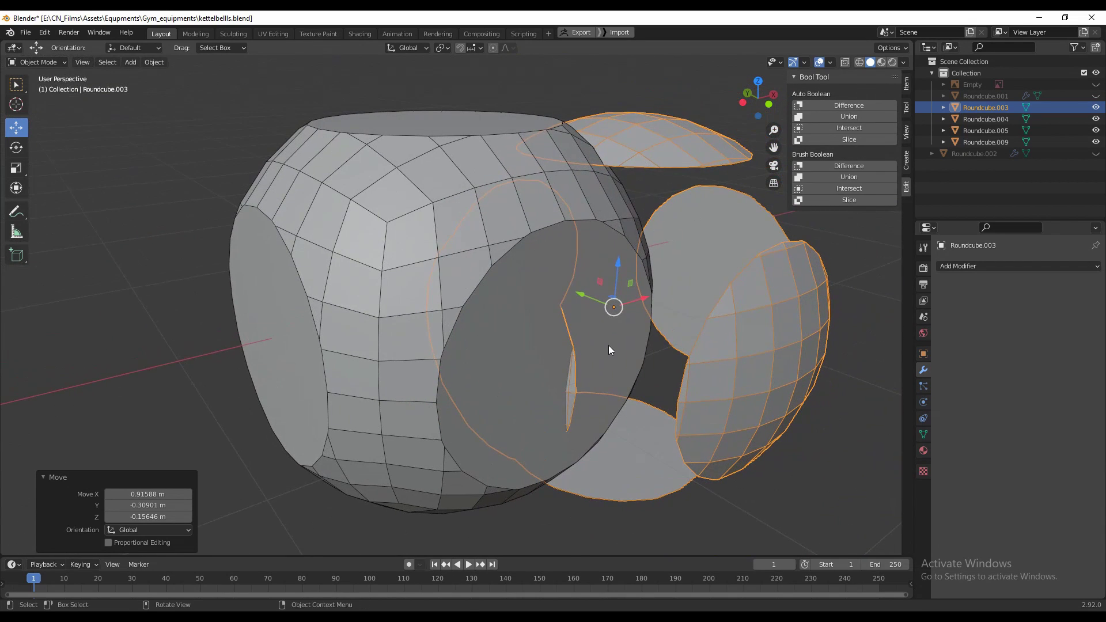
middle_click_drag(608, 344, 531, 333)
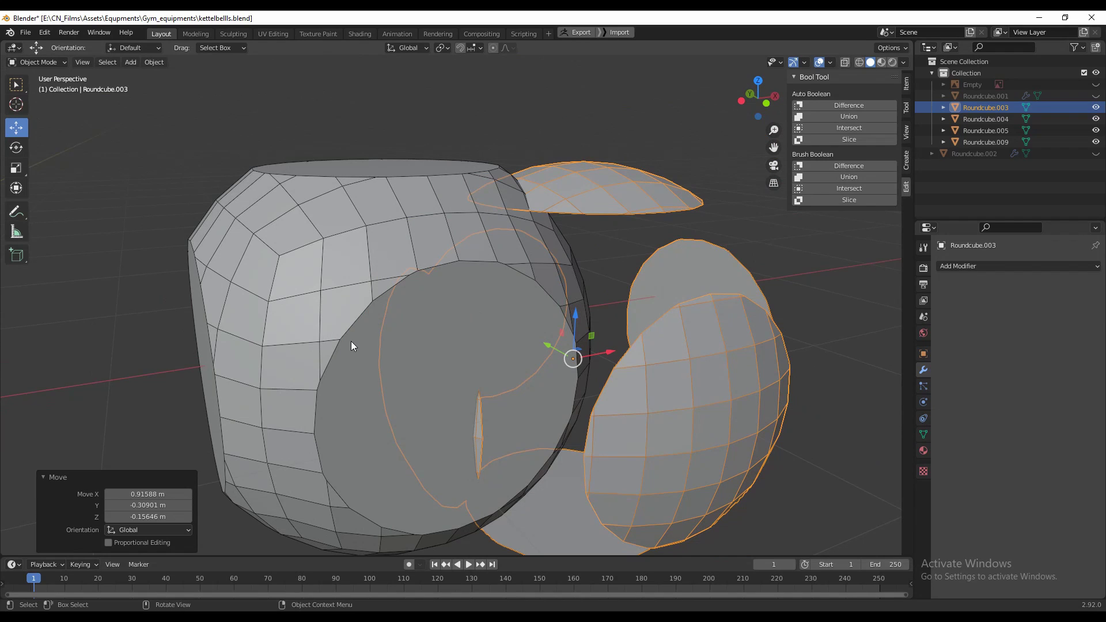
middle_click_drag(372, 348, 369, 309)
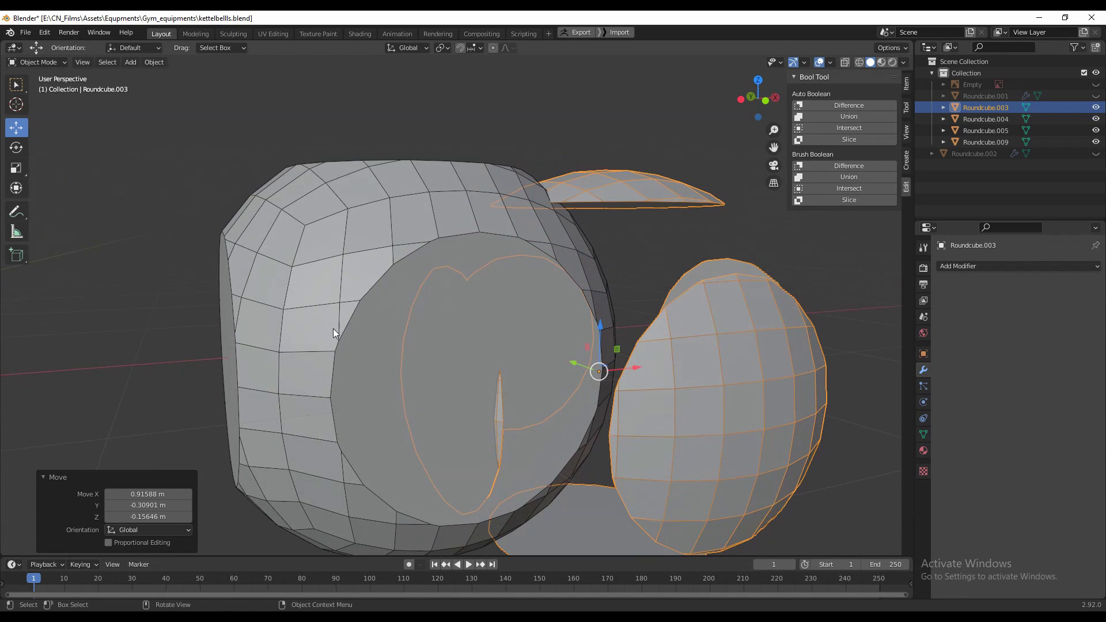
middle_click_drag(500, 364, 403, 351)
- Undo the cap moves, both slices and the duplication, back to the single cube and sphere
key("ctrl+z")
key("ctrl+z")
key("ctrl+z")
key("ctrl+z")
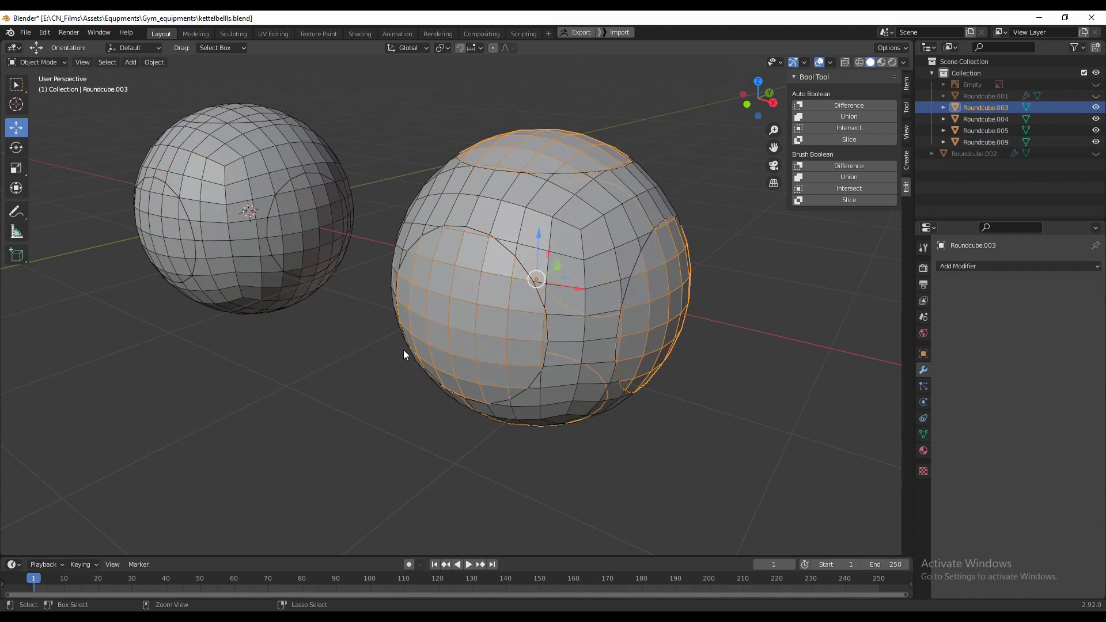
key("ctrl+z")
key("ctrl+z")
key("ctrl+z")
key("ctrl+z")
key("ctrl+z")
key("ctrl+z")
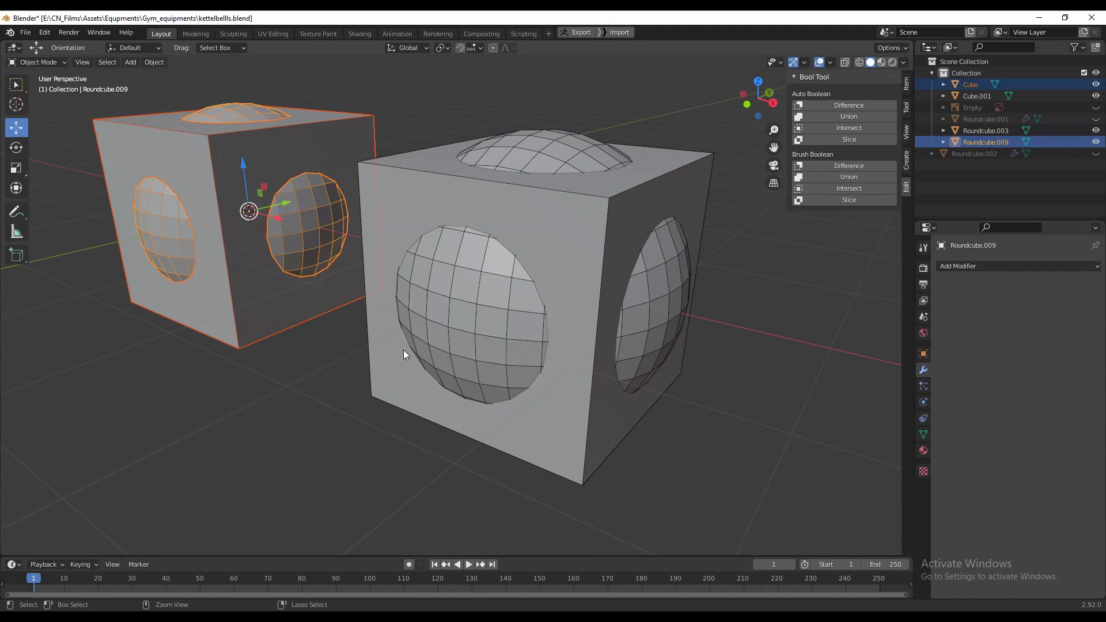
key("ctrl+z")
key("ctrl+z")
- Select the cube around the sphere and switch it to Edit Mode
middle_click_drag(383, 350, 424, 374, "shift")
left_click(364, 230)
middle_click_drag(418, 304, 369, 317, "shift")
left_click(334, 299)
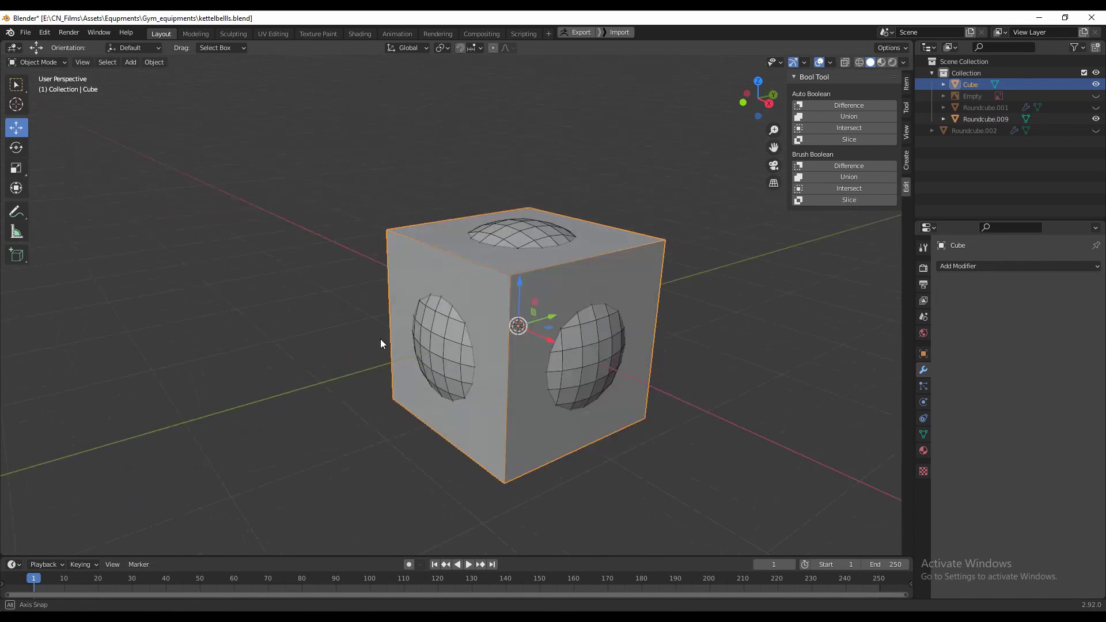
key("Tab")
- Move the cube's top face up about 0.67 m along Z so it clears the top of the sphere
scroll(558, 333, "up", 1)
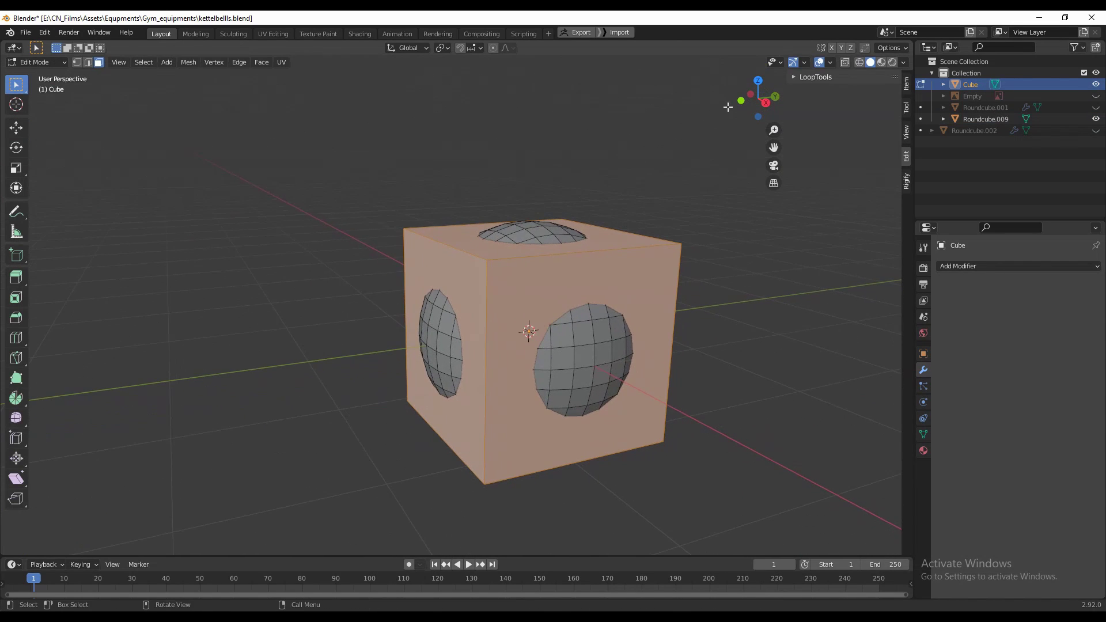
left_click(741, 100)
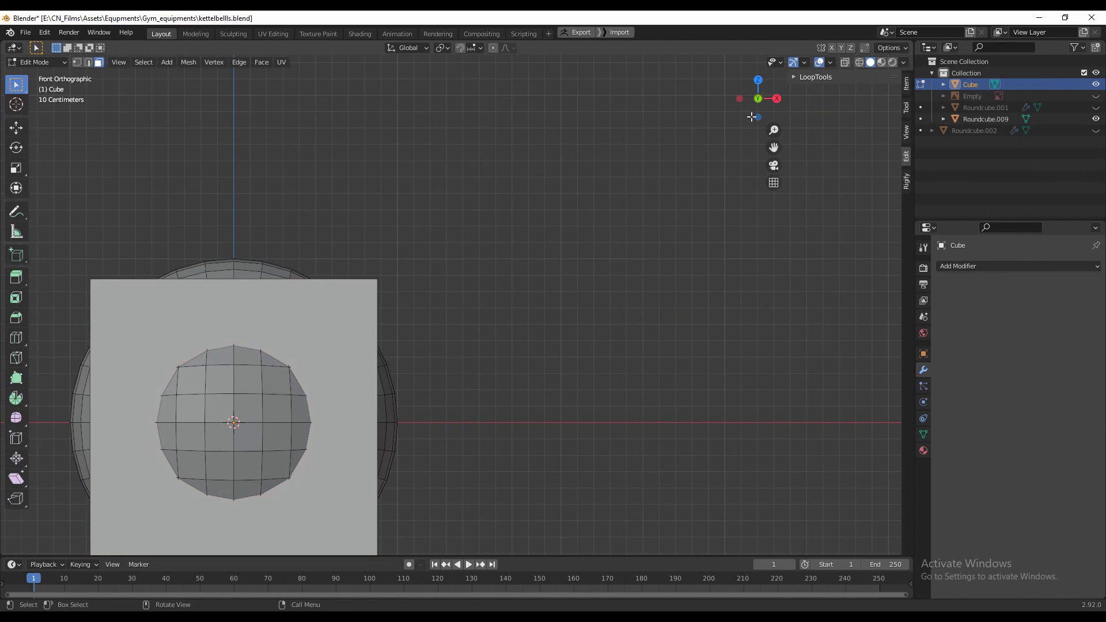
left_click(778, 100)
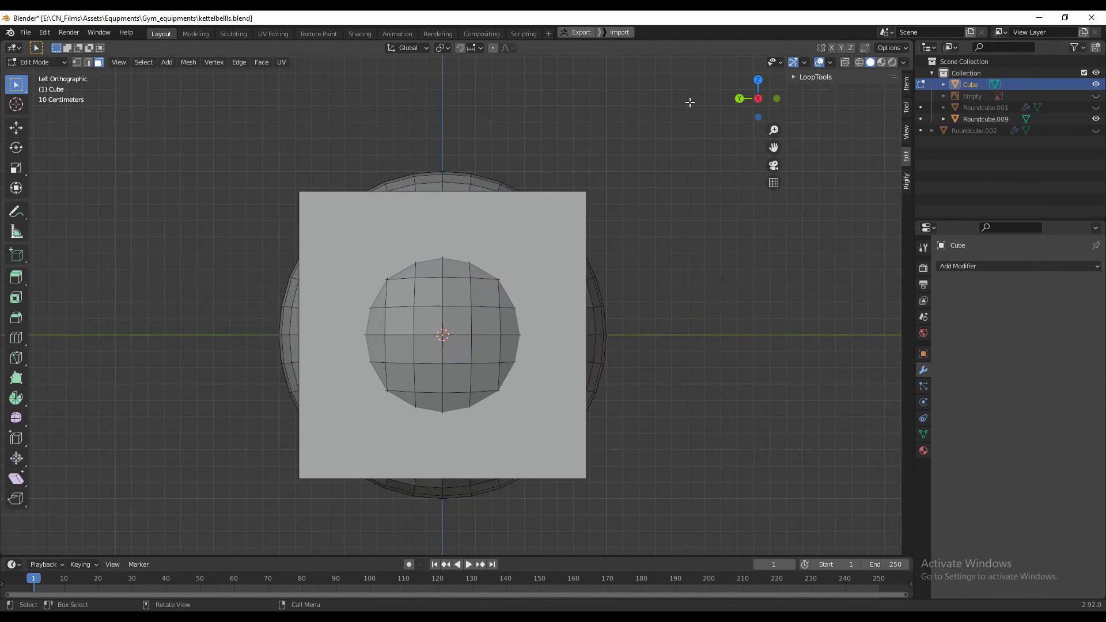
left_click(759, 80)
left_click_drag(734, 98, 542, 266)
scroll(538, 268, "down", 3)
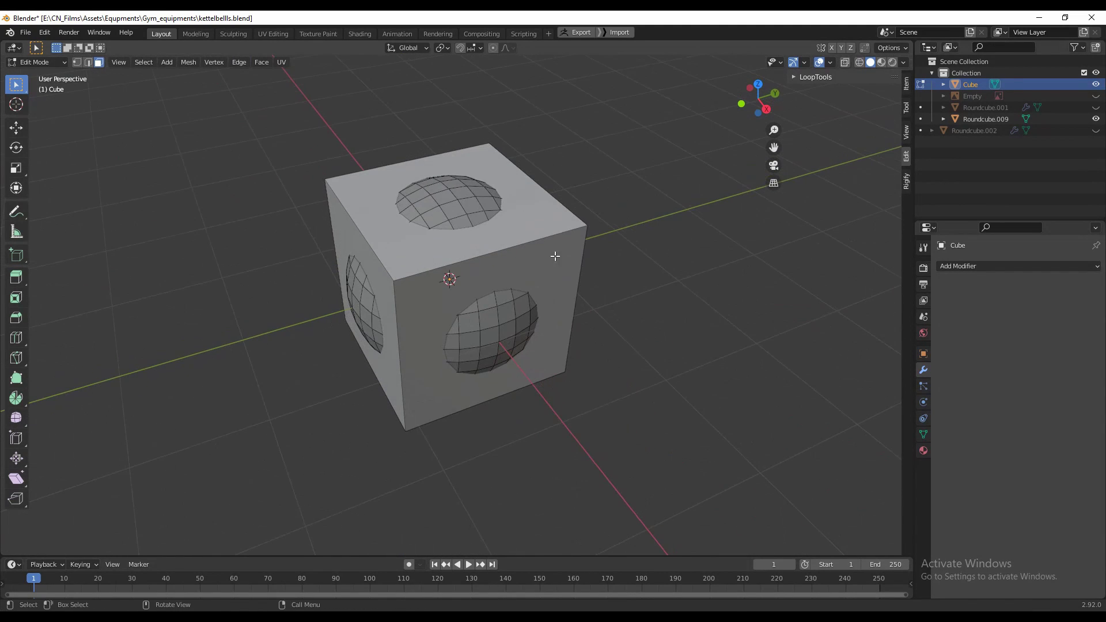
left_click(506, 207)
key("shift+space")
key("g")
left_click_drag(450, 163, 459, 84)
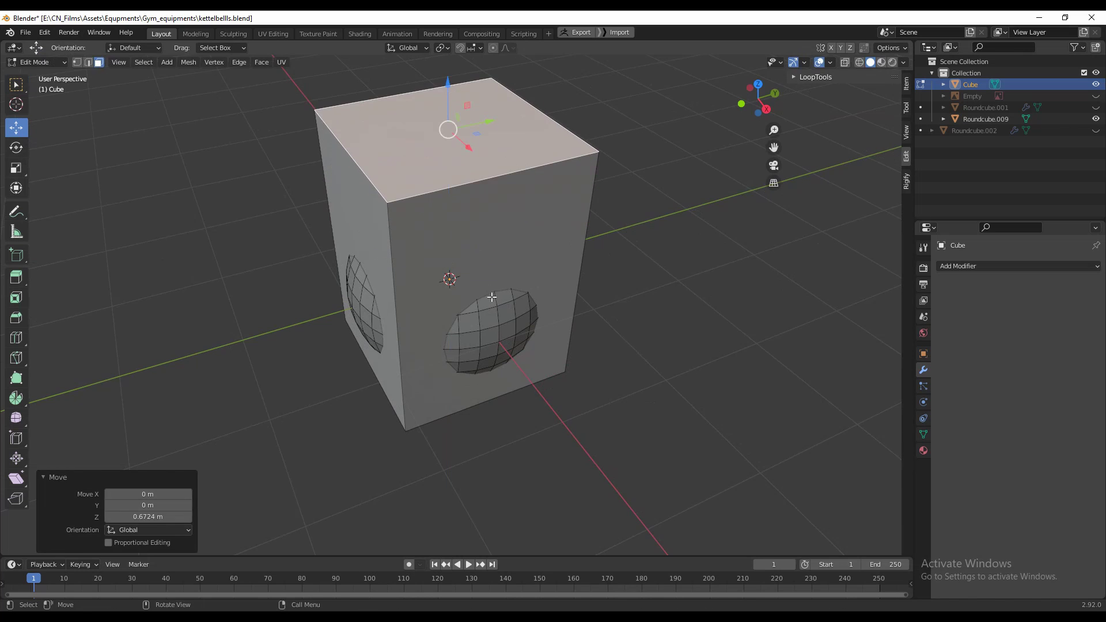
- Move the cube's two X side faces outward past the sphere, shifting the first by about 0.61 m
left_click(493, 298)
left_click_drag(512, 332, 559, 376)
middle_click_drag(455, 326, 573, 348)
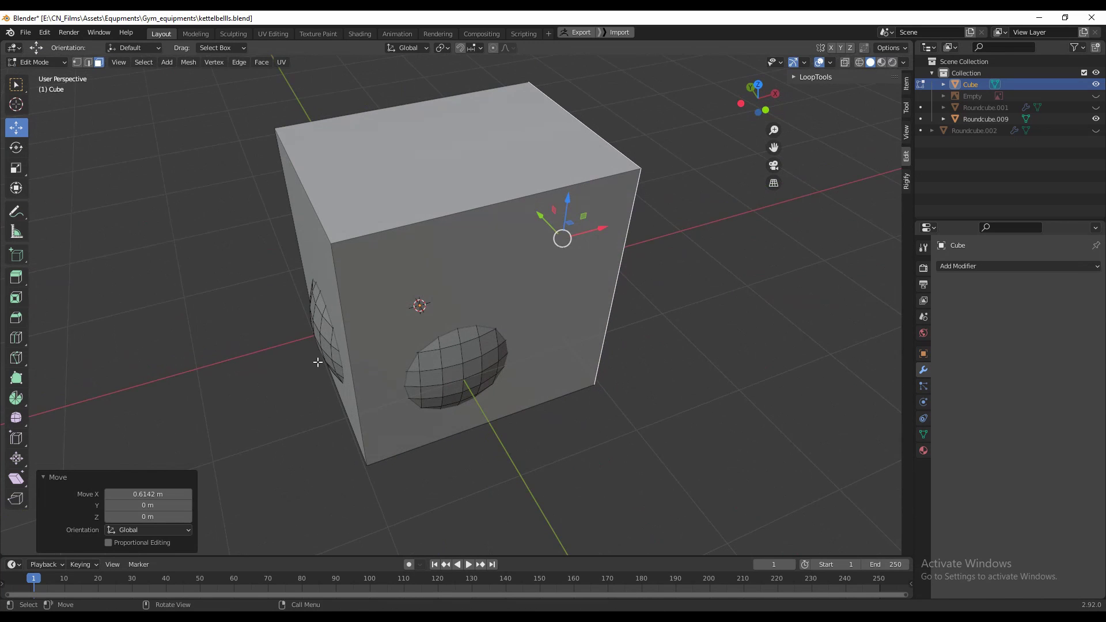
left_click(319, 363)
left_click(350, 332)
left_click_drag(357, 297, 272, 320)
- Move the cube's back face outward along Y beyond the sphere and return to Object Mode
middle_click_drag(402, 338, 193, 288)
left_click(415, 314)
left_click(599, 317)
left_click_drag(616, 280, 697, 289)
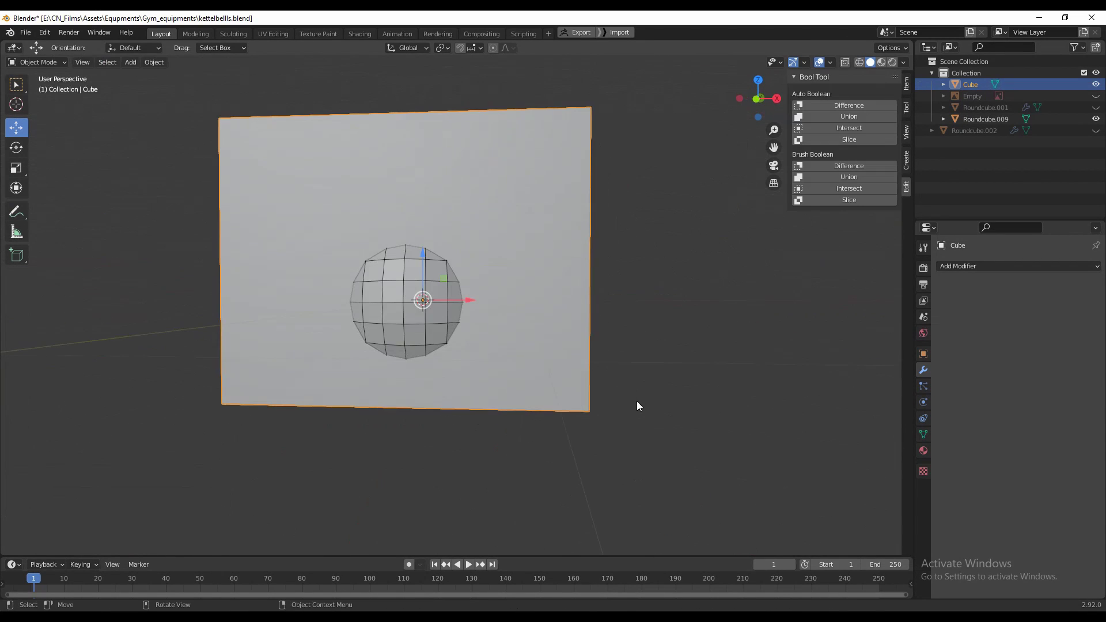
middle_click_drag(637, 401, 586, 424)
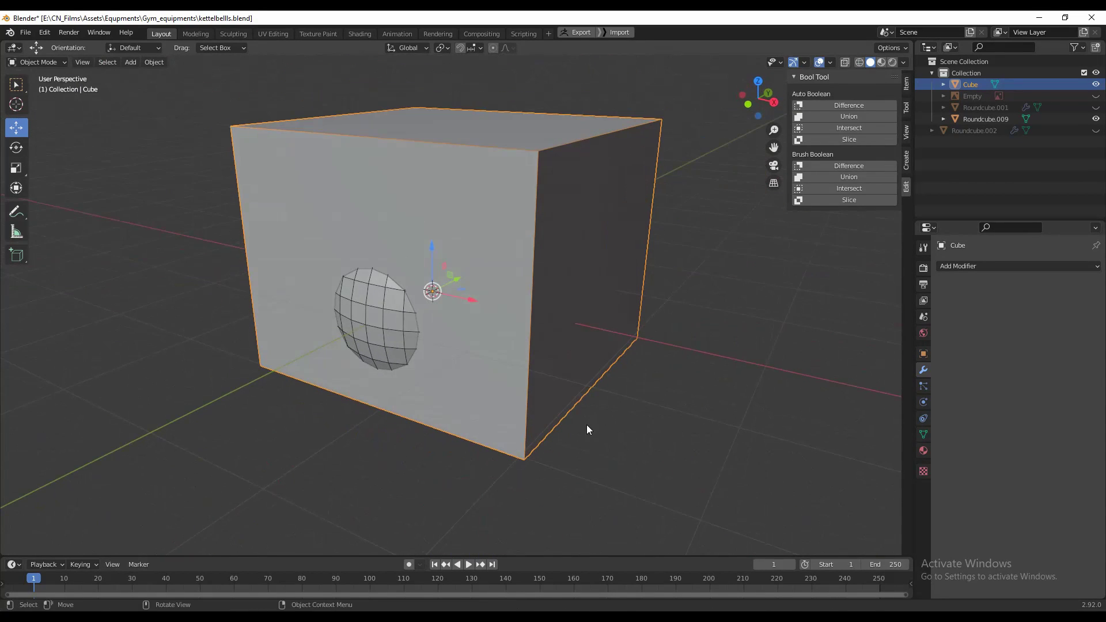
- Select the sphere and the enlarged cube and run Auto Boolean Slice on them
left_click(494, 325)
left_click(520, 338, "shift")
left_click(374, 320, "shift")
left_click(834, 141)
- Delete the cut-off caps and switch the remaining flattened sphere to Edit Mode
middle_click_drag(576, 202, 366, 293)
left_click(367, 292)
middle_click_drag(400, 331, 636, 376)
key("x")
left_click(434, 278)
left_click(447, 321)
key("Tab")
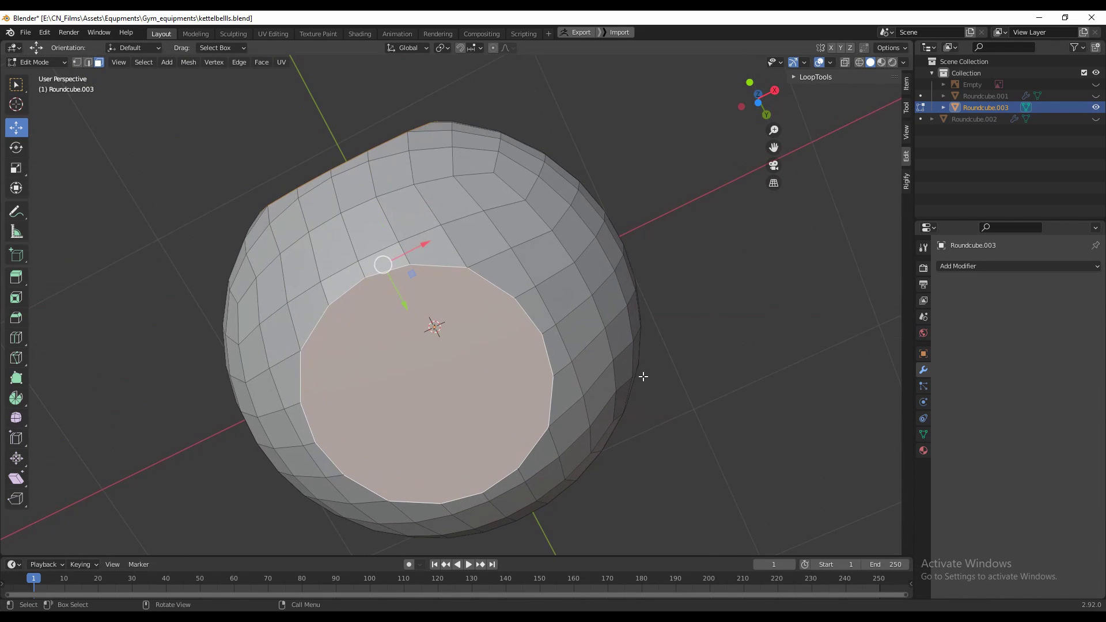
- Try insetting the bottom flat face by about 0.012 m, and undo the inset
key("i")
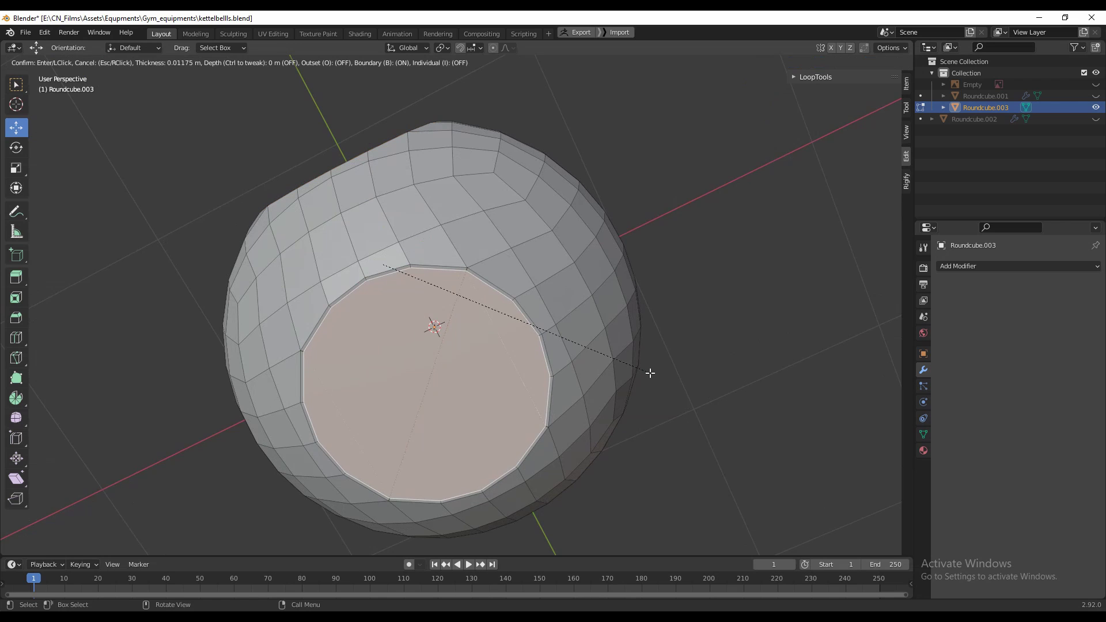
left_click(650, 374)
scroll(610, 387, "up", 2)
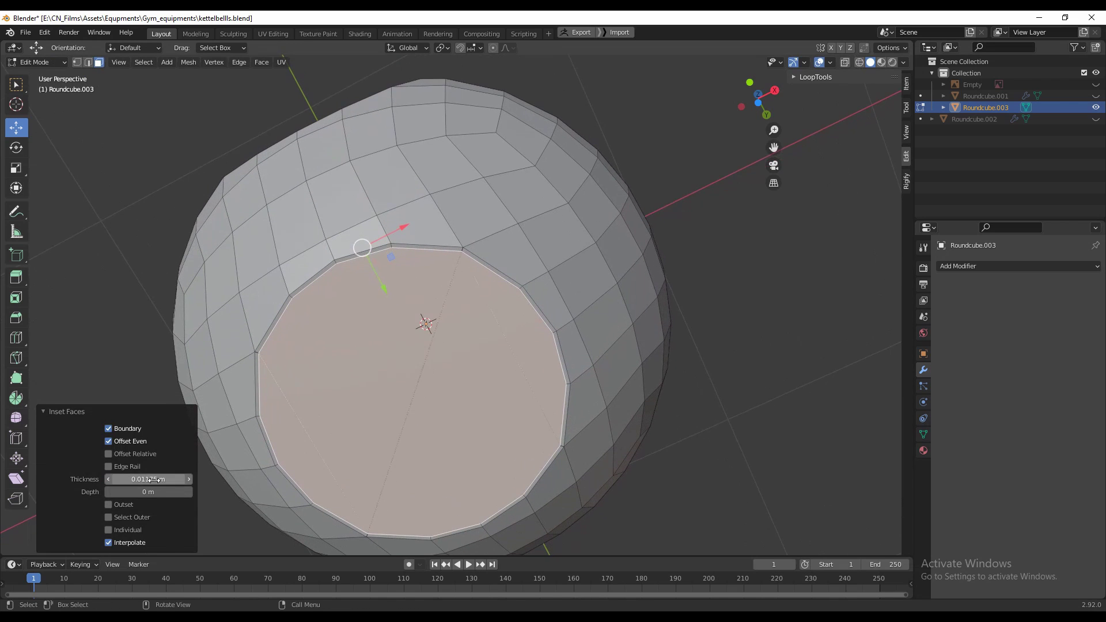
middle_click_drag(484, 390, 487, 389)
key("i")
right_click(647, 369)
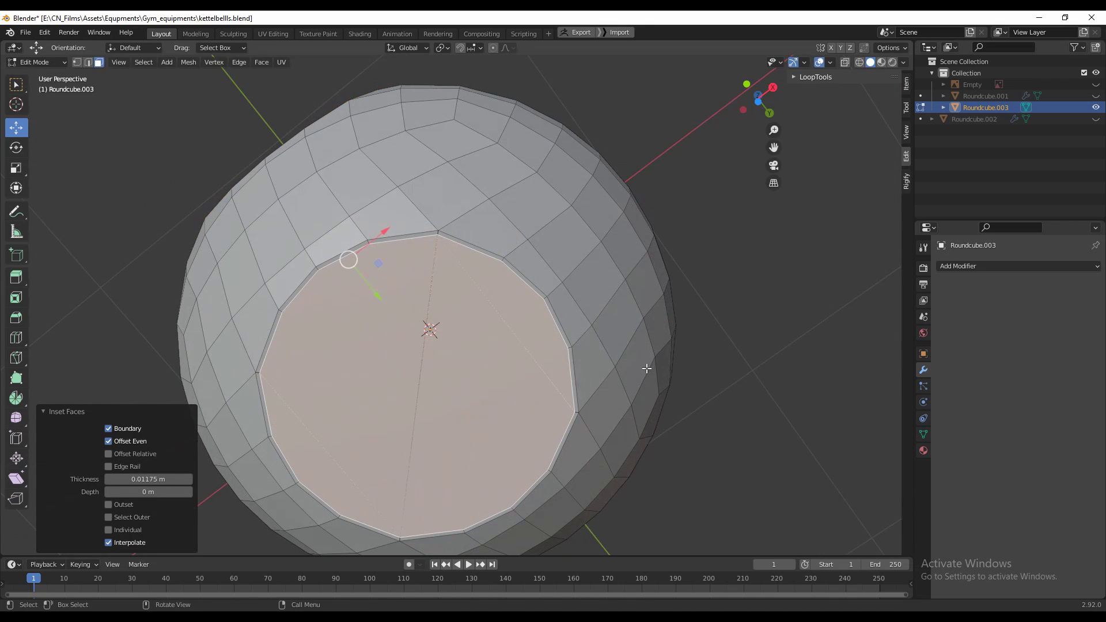
key("ctrl+z")
middle_click_drag(502, 345, 525, 382)
key("ctrl+z")
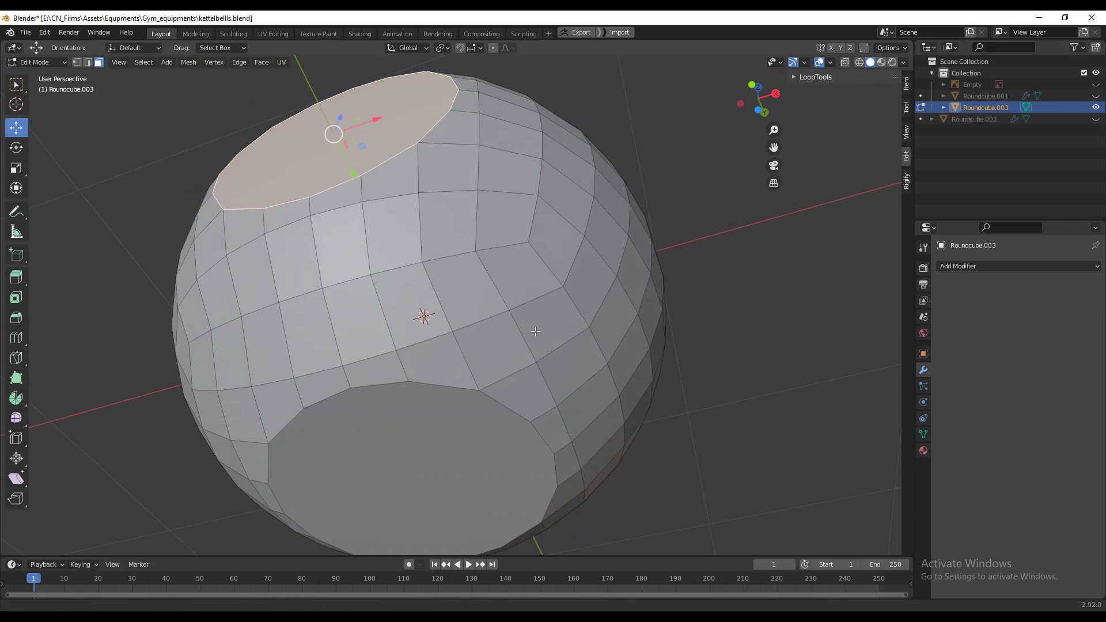
- Check the front flat face's rim for duplicate vertices by test-moving vertices and cancelling each move
scroll(530, 281, "down", 4)
middle_click_drag(531, 322, 531, 445)
left_click(583, 348)
middle_click_drag(583, 348, 605, 324)
scroll(420, 262, "up", 3)
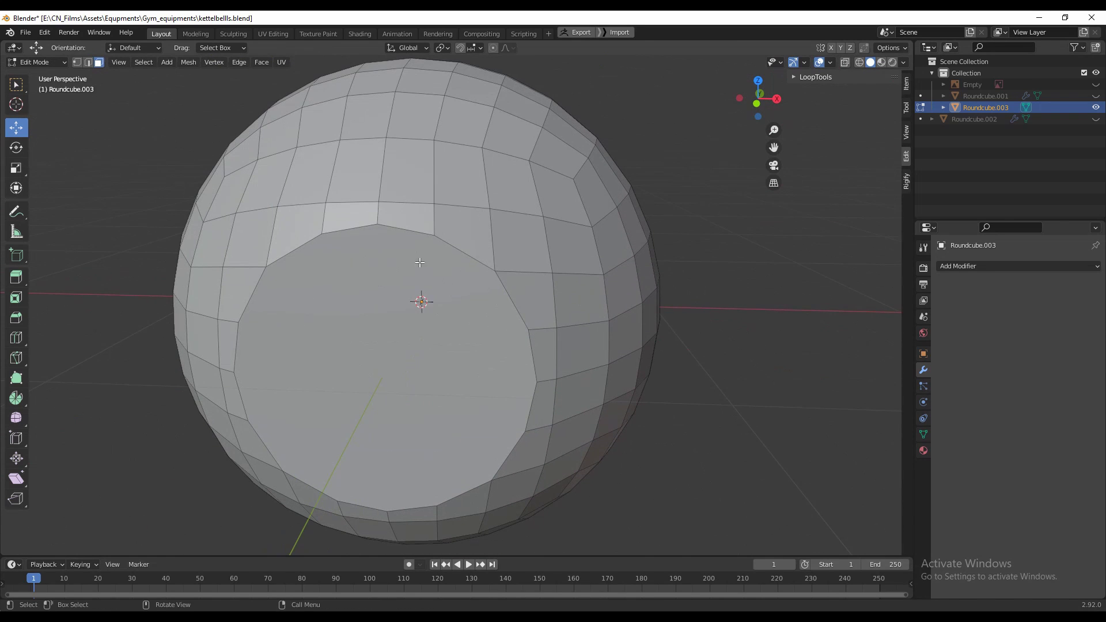
key("g")
right_click(443, 249)
key("g")
key("Escape")
key("g")
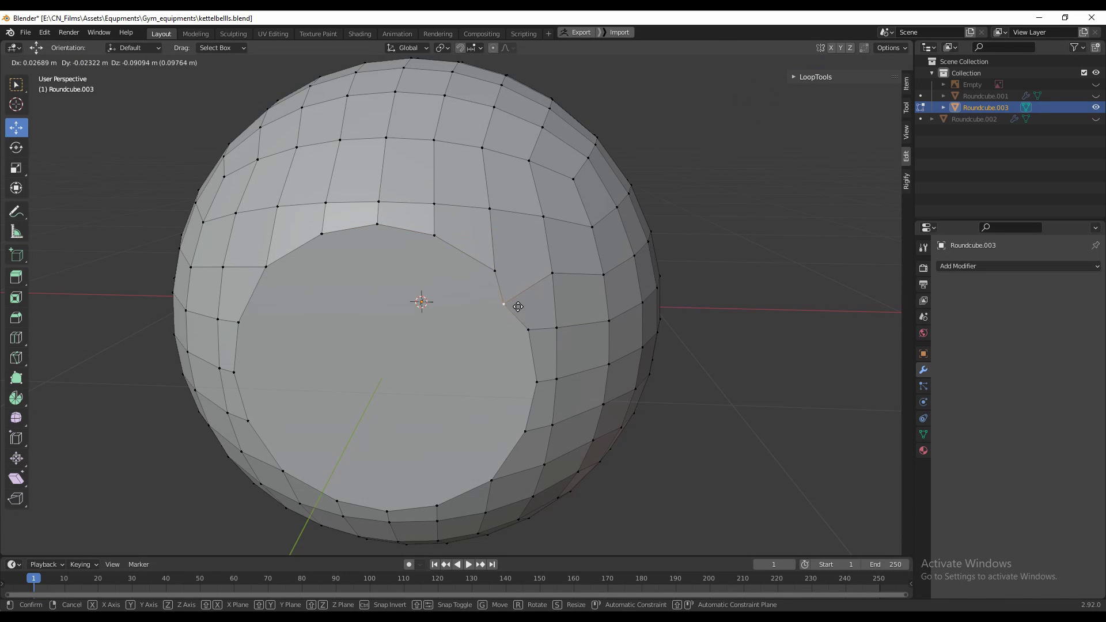
key("Escape")
middle_click_drag(533, 354, 513, 353)
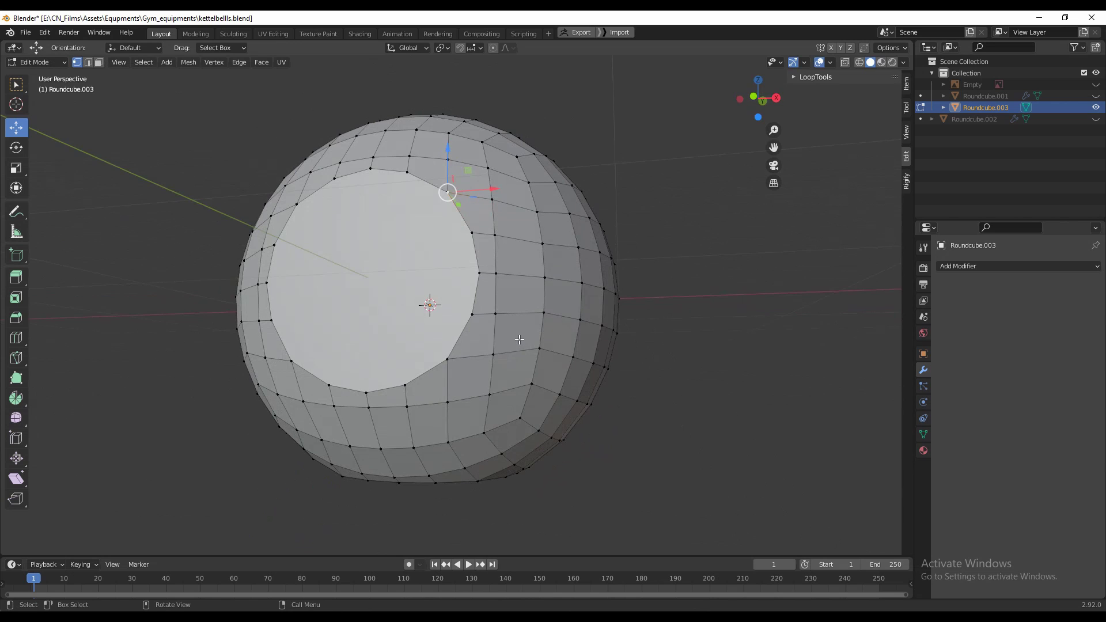
- Merge all vertices of the body by distance with a merge distance of 0.0101 m, and clear the selection
key("a")
key("m")
left_click(516, 391)
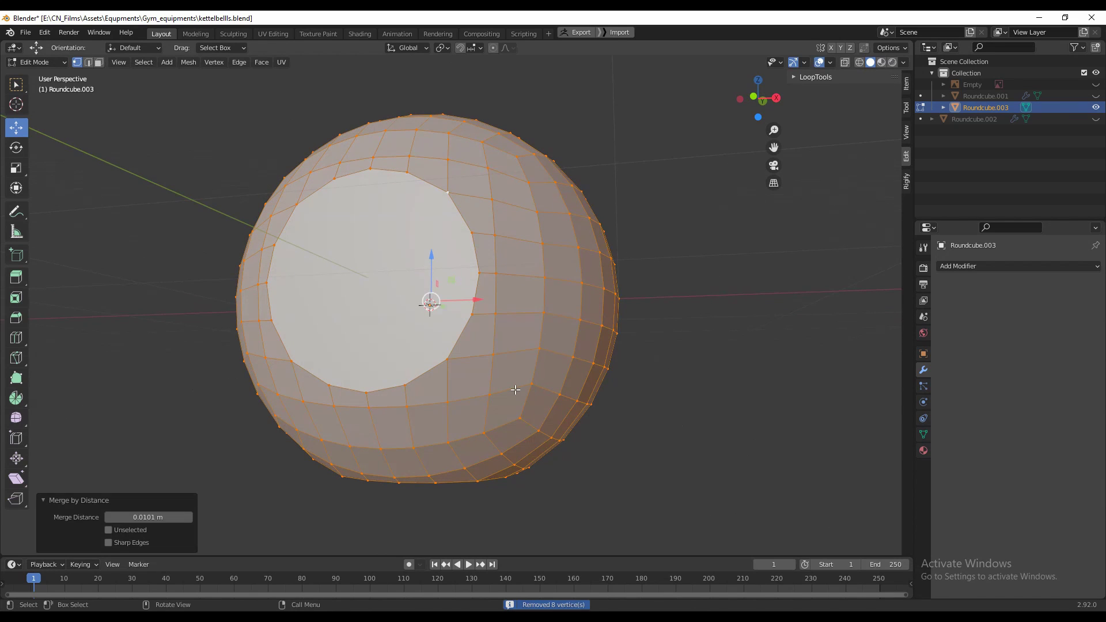
middle_click_drag(587, 452, 595, 479)
scroll(586, 395, "up", 1)
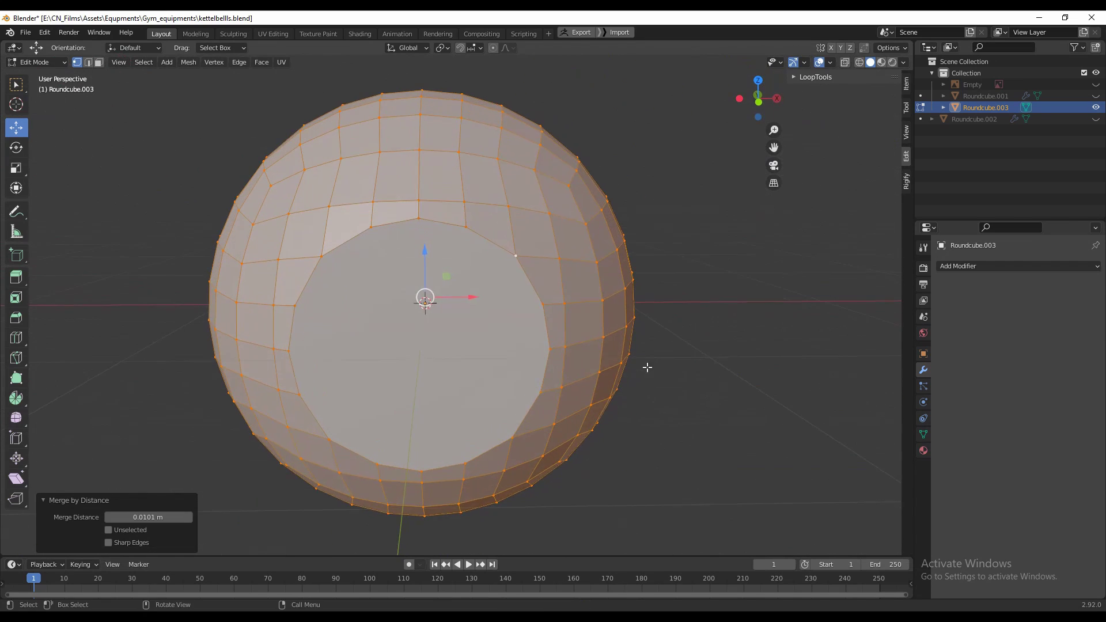
left_click(727, 323)
- Inset the front and bottom flat faces together twice, using a thickness of about 0.016 m for the first inset
key("3")
left_click(477, 320)
mouse_move(481, 351)
middle_mouse_down()
mouse_move(427, 306)
mouse_move(463, 340)
middle_mouse_up()
left_click(465, 454, "shift")
key("i")
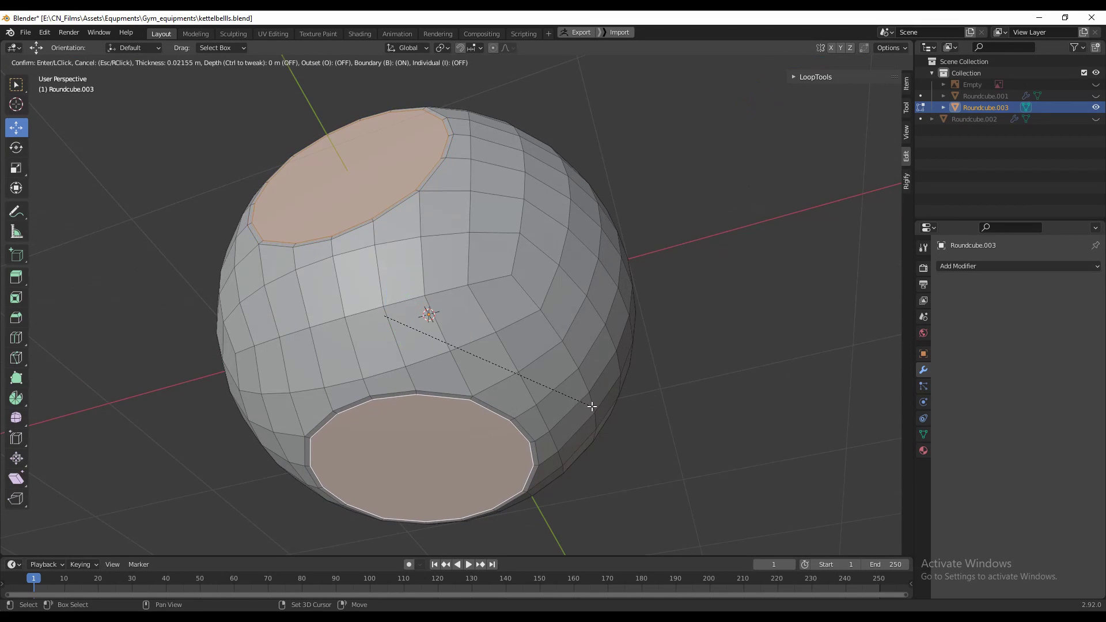
left_click(603, 406)
middle_click_drag(578, 447, 604, 398)
key("i")
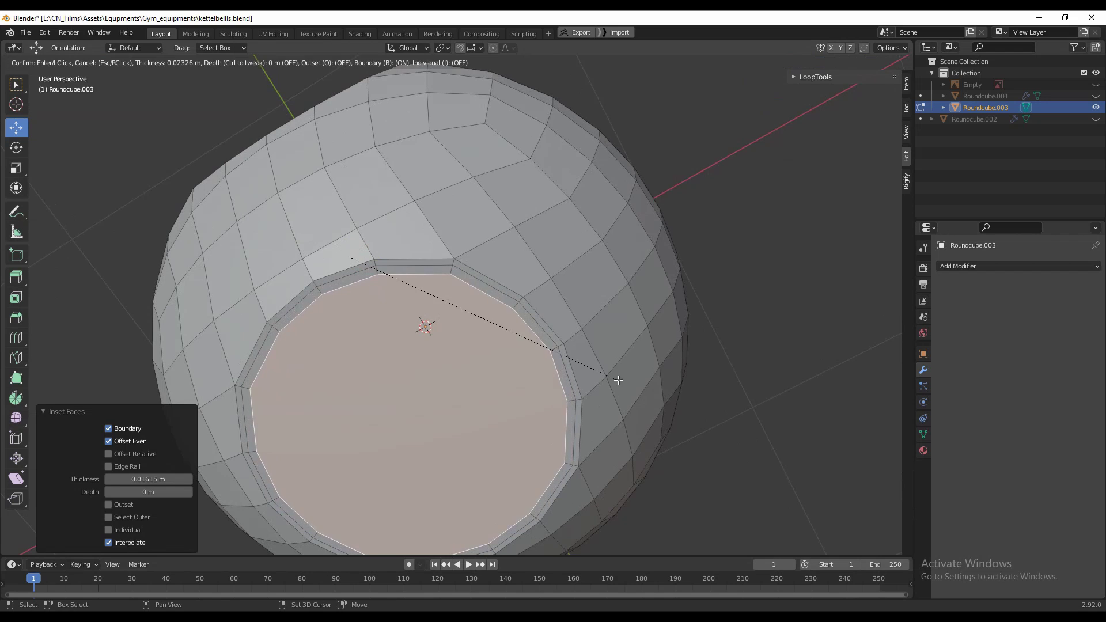
left_click(635, 392)
- Connect opposite vertex pairs across the front flat face into a grid of three vertical and three horizontal edges
scroll(636, 391, "down", 3)
key("Tab")
middle_click_drag(434, 366, 464, 465)
left_click(757, 98)
scroll(444, 222, "up", 3)
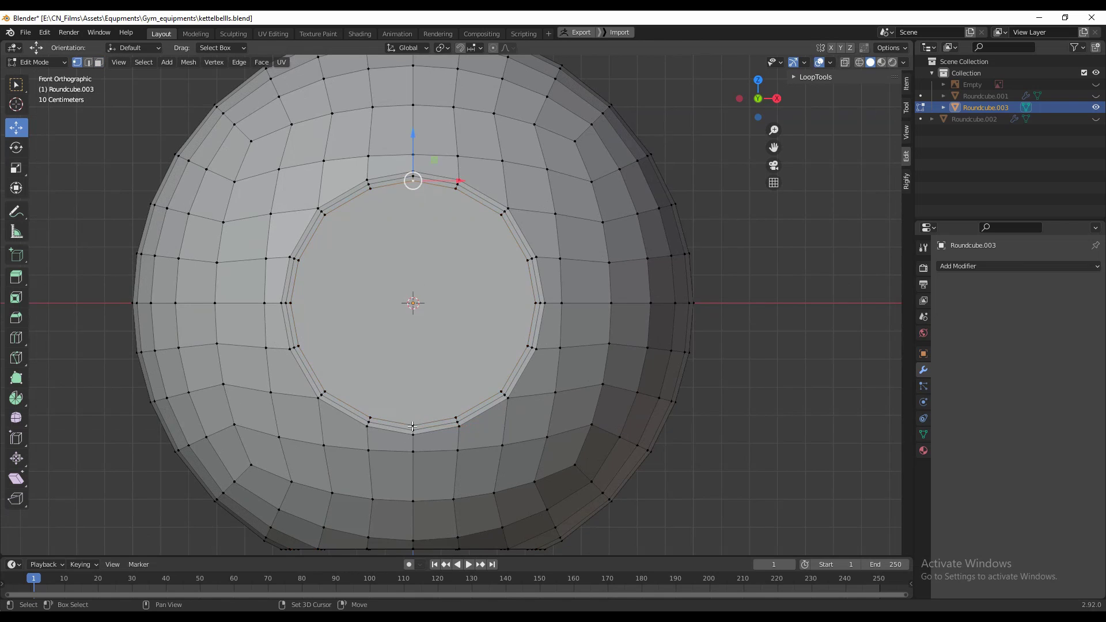
right_click(410, 299)
left_click(415, 301)
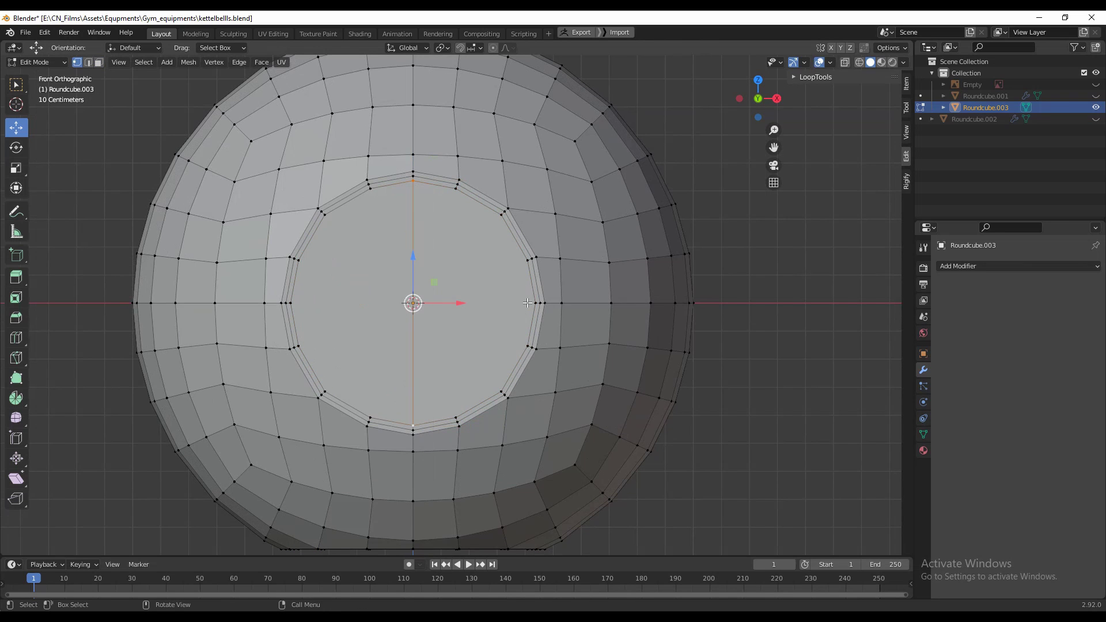
left_click(290, 303, "shift")
right_click(377, 304)
left_click(377, 304)
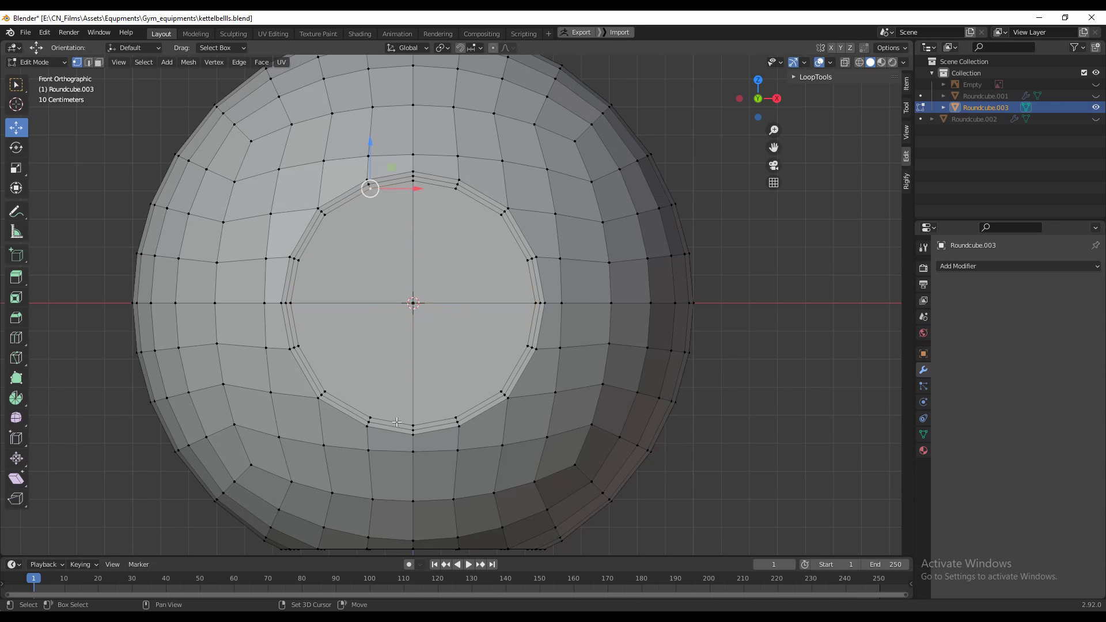
right_click(366, 323)
left_click(365, 324)
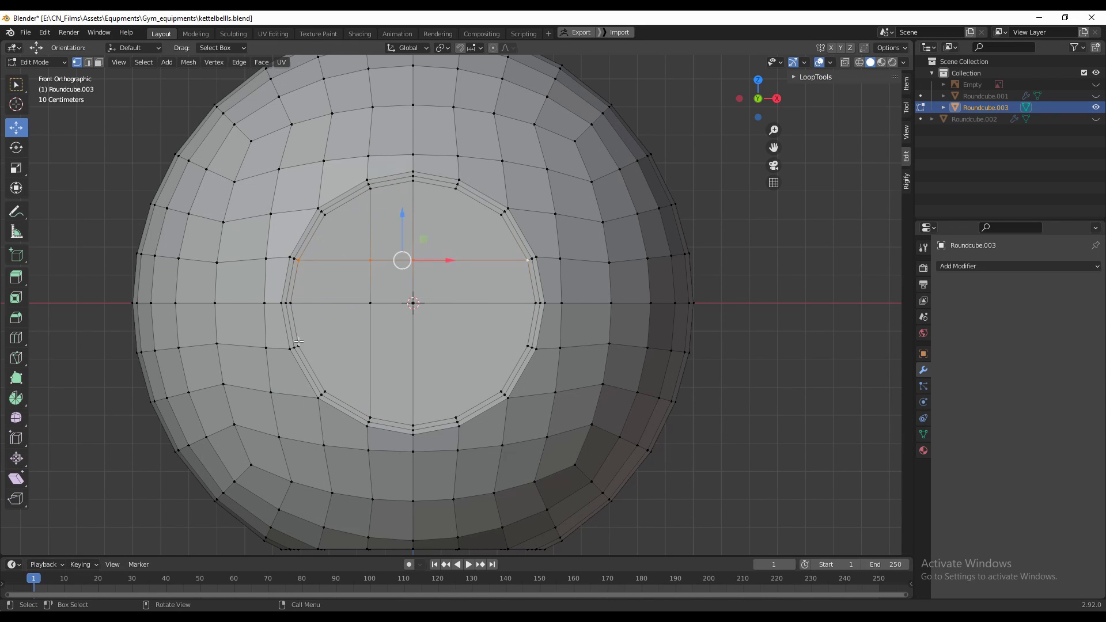
- Connect opposite vertex pairs across the bottom flat face into a matching edge grid and return to Object Mode
key("w")
key("ctrl+KP_7")
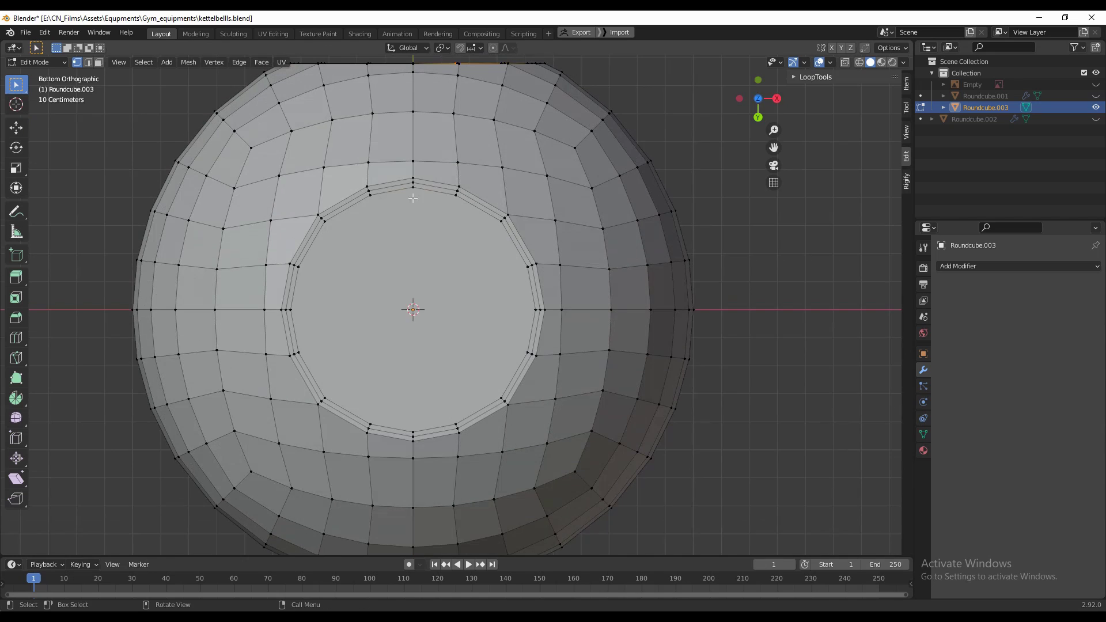
left_click(370, 195)
left_click(370, 424, "shift")
right_click(361, 323)
left_click(361, 323)
left_click(290, 309)
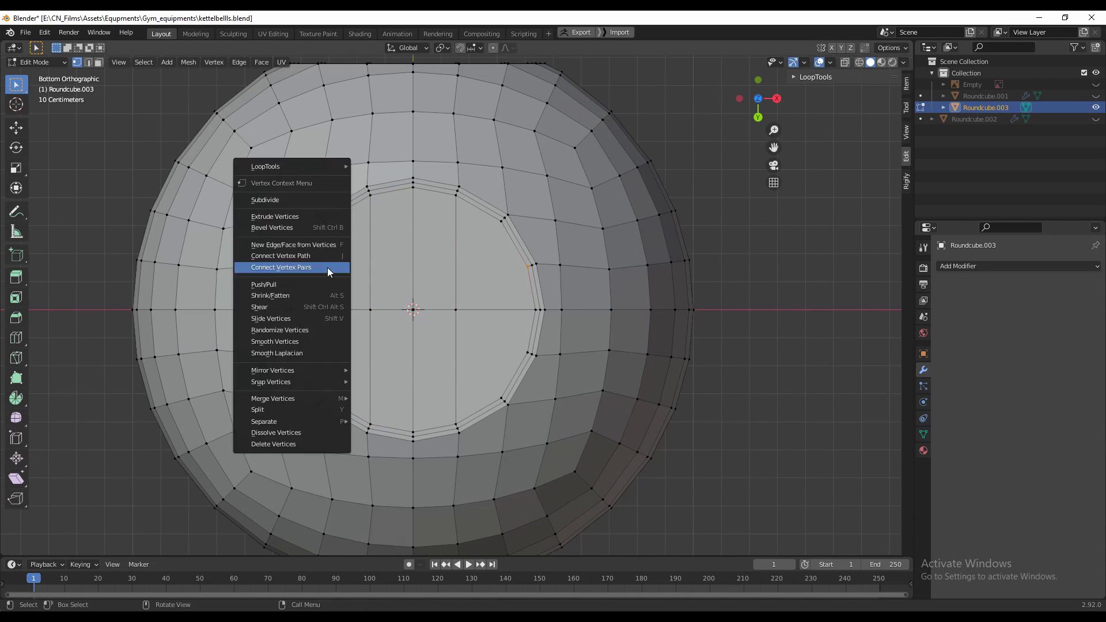
middle_click_drag(540, 347, 651, 346)
key("Tab")
left_click(675, 296)
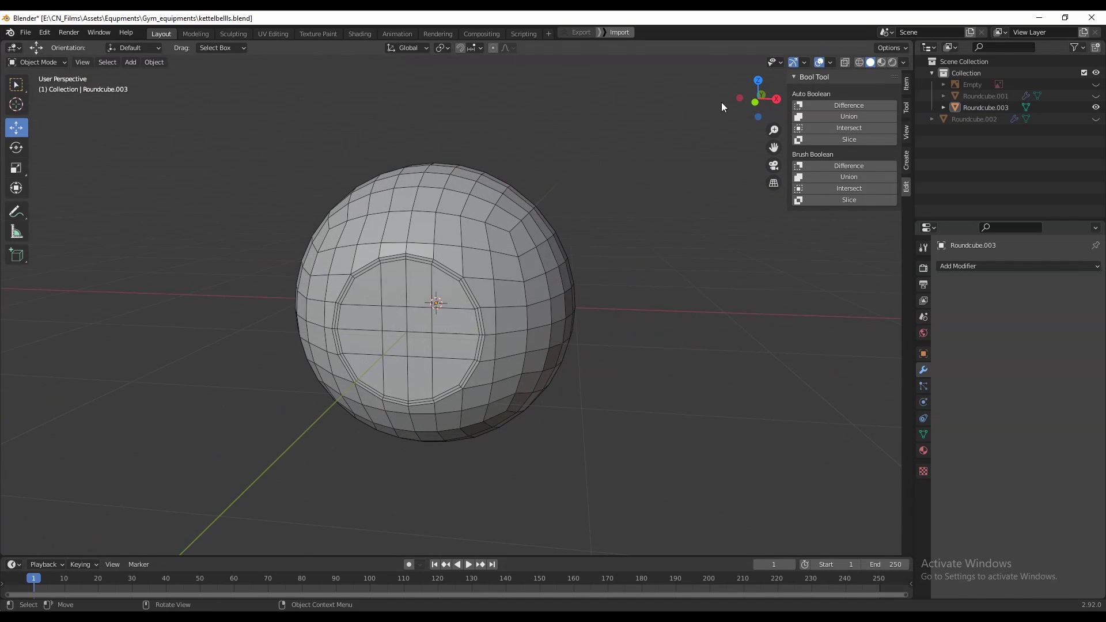
- Move the body up along Z in front view until its flat base rests on the ground line
middle_click_drag(710, 137, 741, 151, "shift")
left_click(755, 102)
left_click(532, 272)
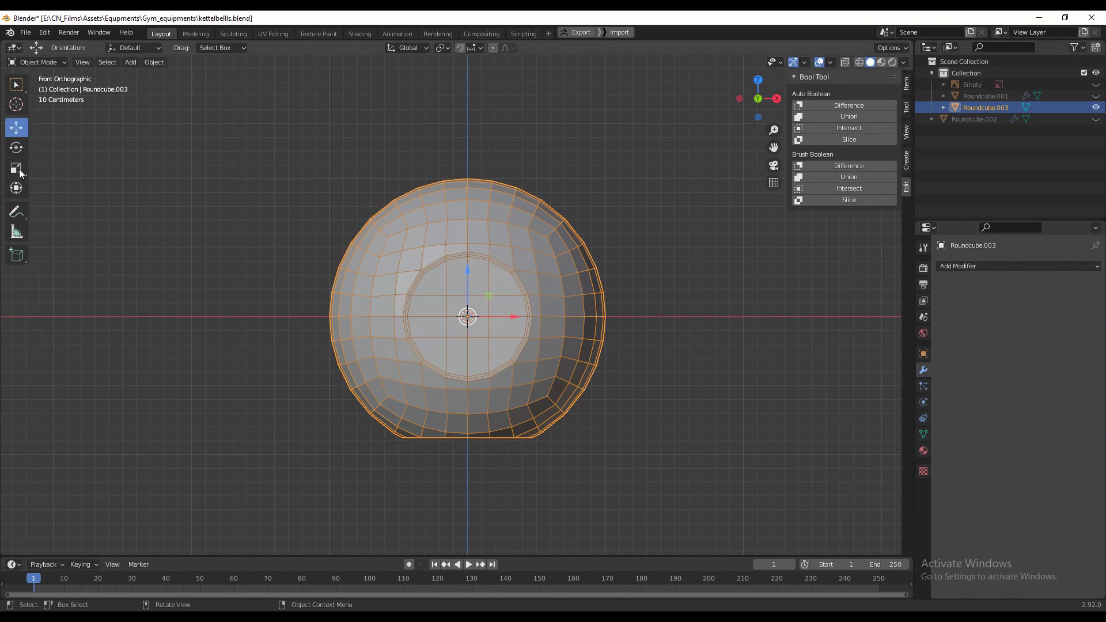
key("g")
key("z")
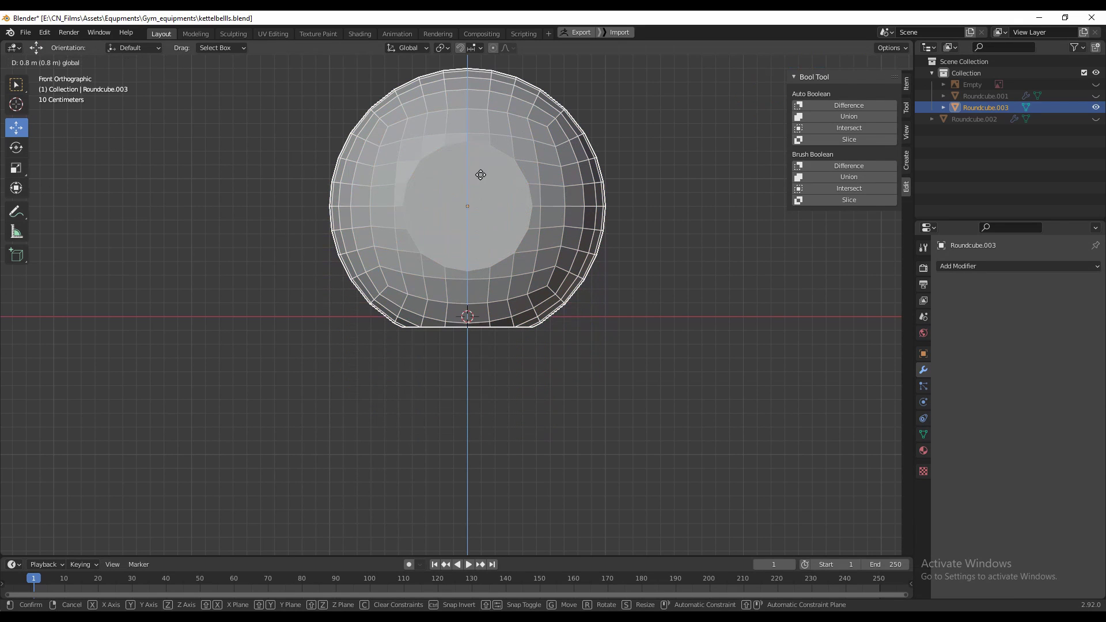
left_click(486, 176)
scroll(514, 250, "up", 3)
key("Tab")
key("Tab")
key("Tab")
key("Tab")
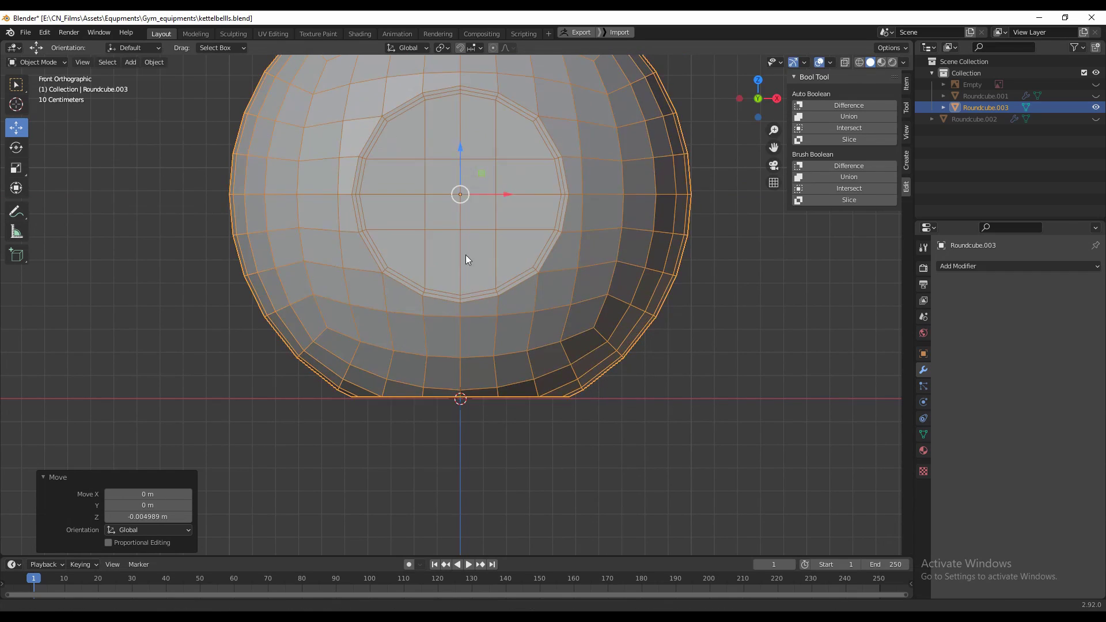
- Select a 4 × 4 block of faces on the body's upper back and inset it by about 0.029 m
key("Tab")
middle_click_drag(474, 210, 479, 443)
middle_click_drag(639, 292, 560, 329)
key("3")
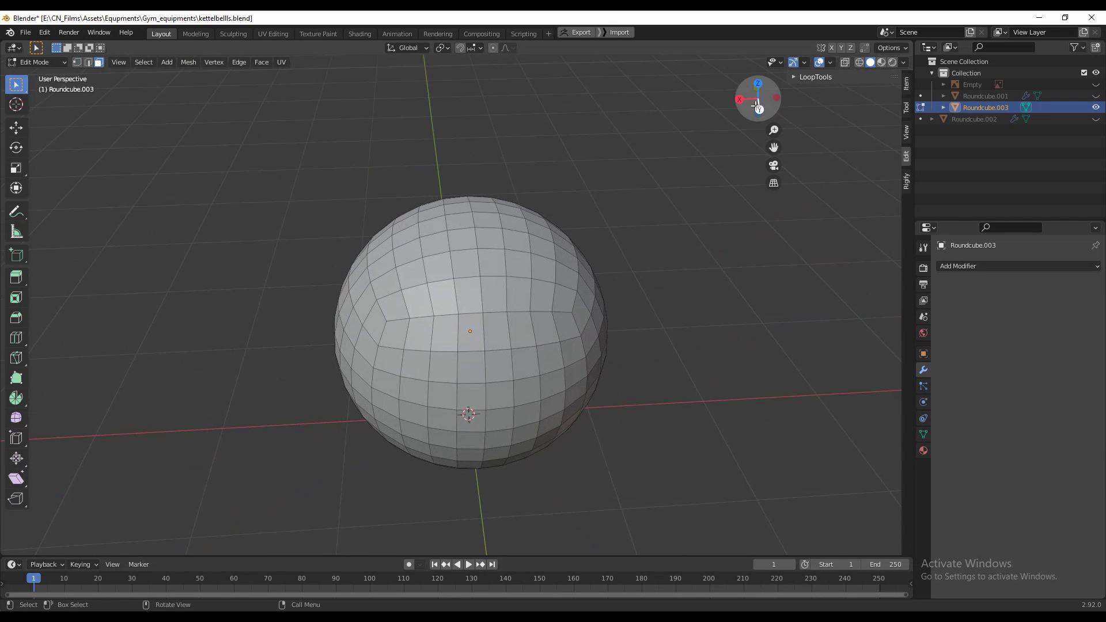
left_click(757, 103)
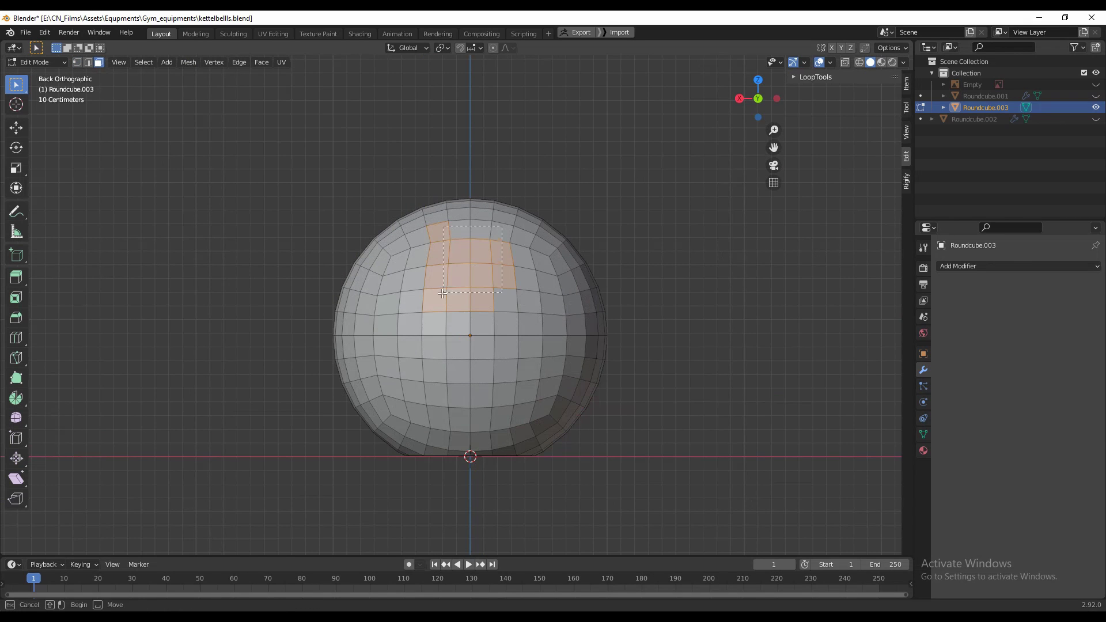
key("i")
left_click(579, 261)
- Round the inset back faces with LoopTools Circle and scale them to 0.68
right_click(415, 218)
mouse_move(438, 218)
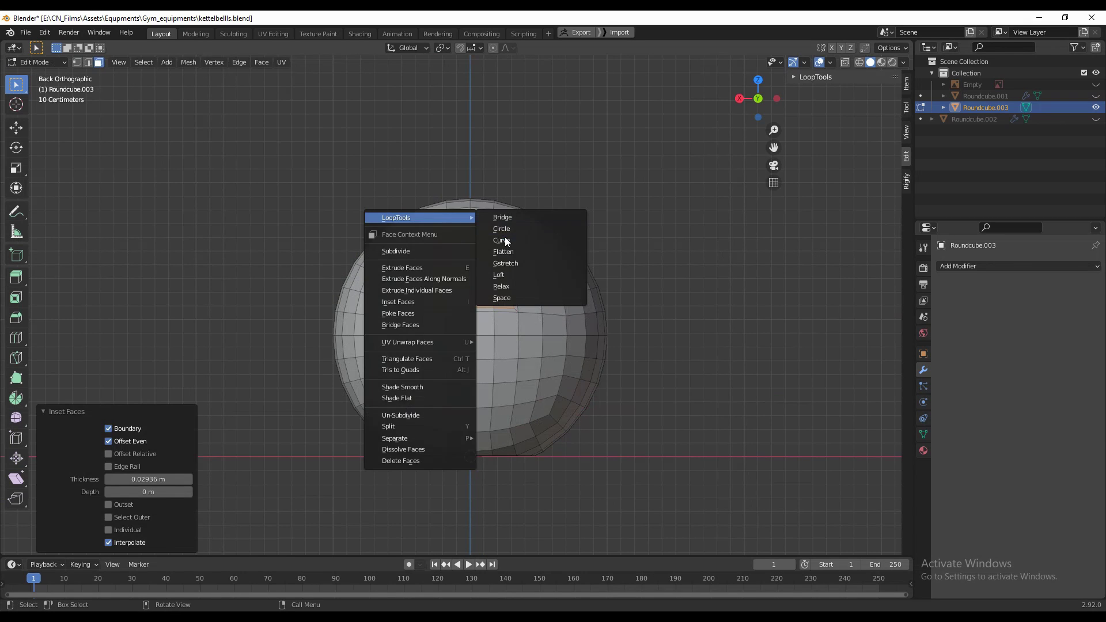
left_click(504, 241)
middle_click_drag(504, 240, 495, 252)
right_click(495, 252)
mouse_move(534, 250)
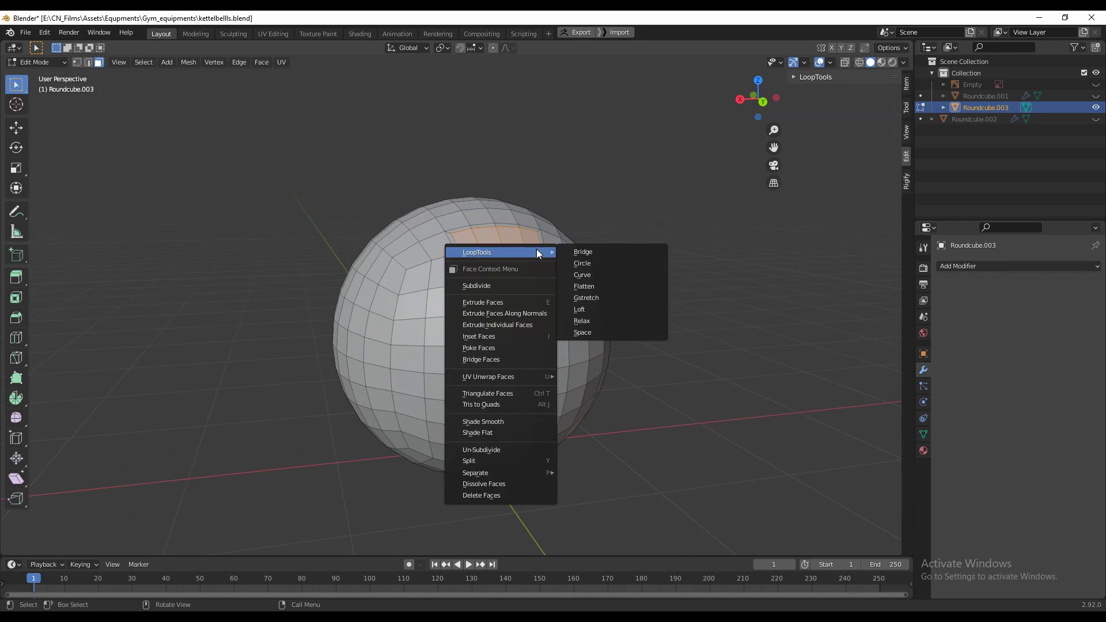
left_click(593, 263)
key("s")
left_click(553, 320)
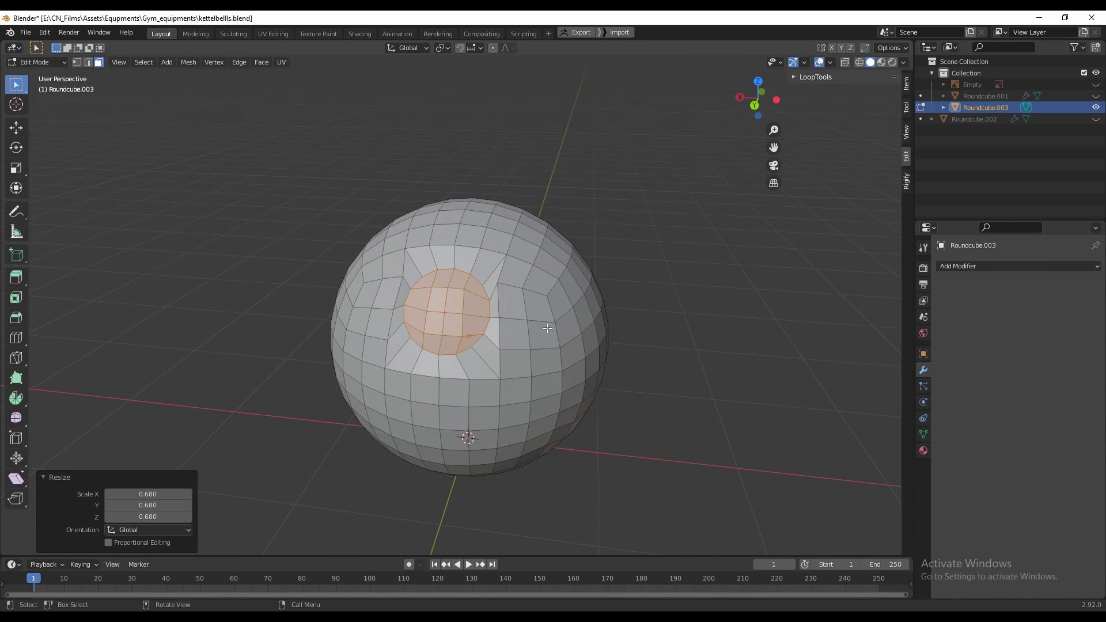
middle_click_drag(553, 321, 538, 318)
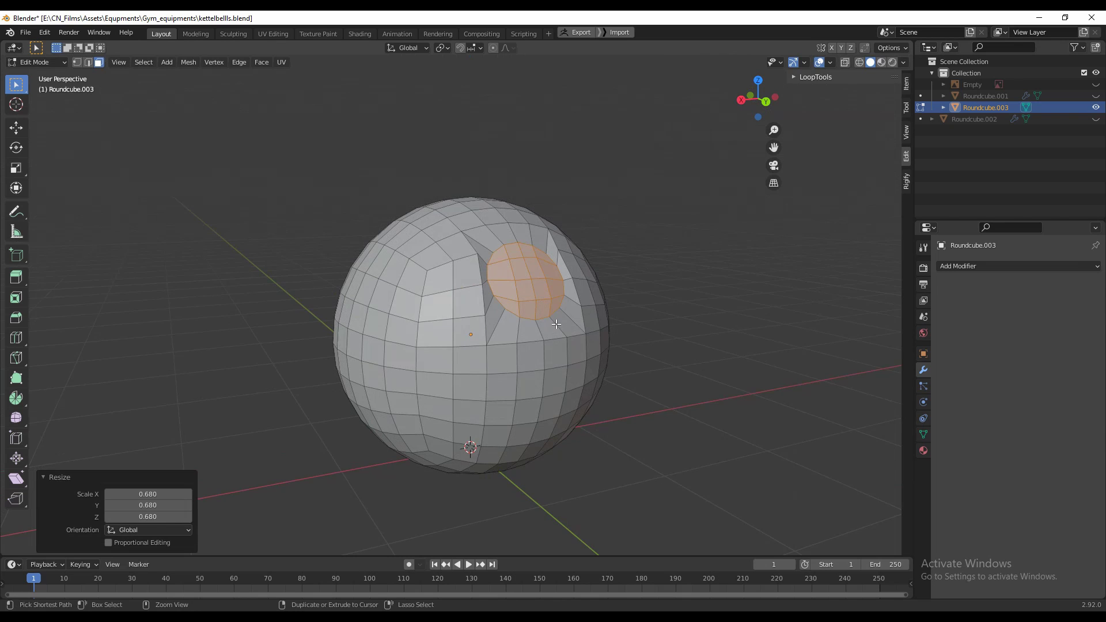
- Undo the scaling, the LoopTools rounding and the inset on the back faces, and return to Object Mode
key("ctrl+z")
key("ctrl+z")
key("ctrl+z")
key("ctrl+z")
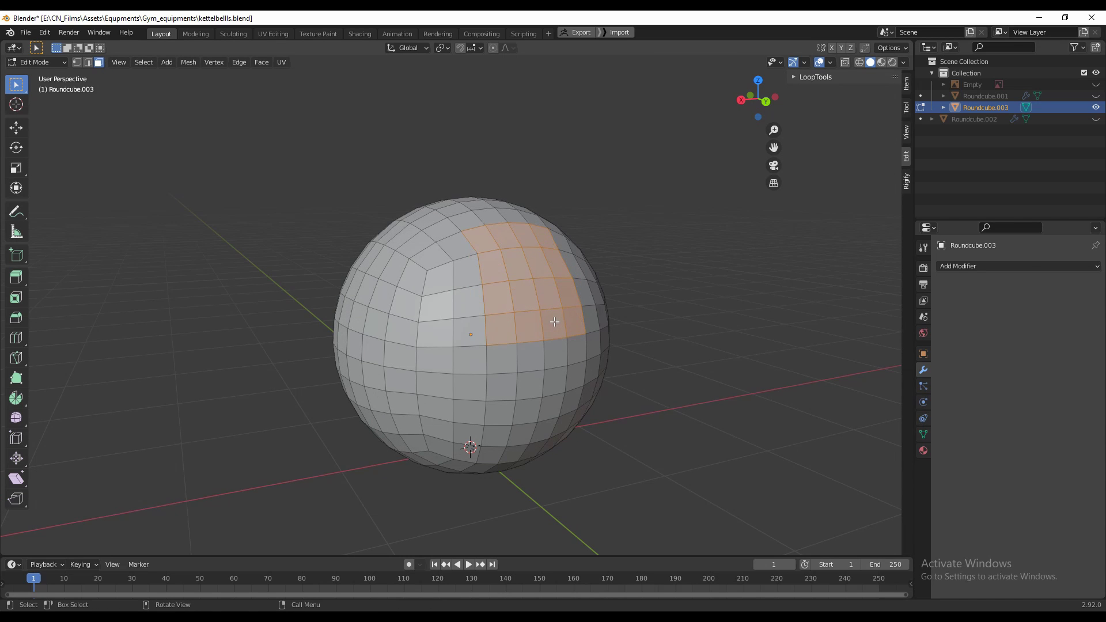
key("Tab")
- Add a Catmull-Clark Subdivision Surface modifier with viewport level 1 to the body
middle_click_drag(589, 320, 592, 368)
middle_click_drag(587, 323, 905, 252)
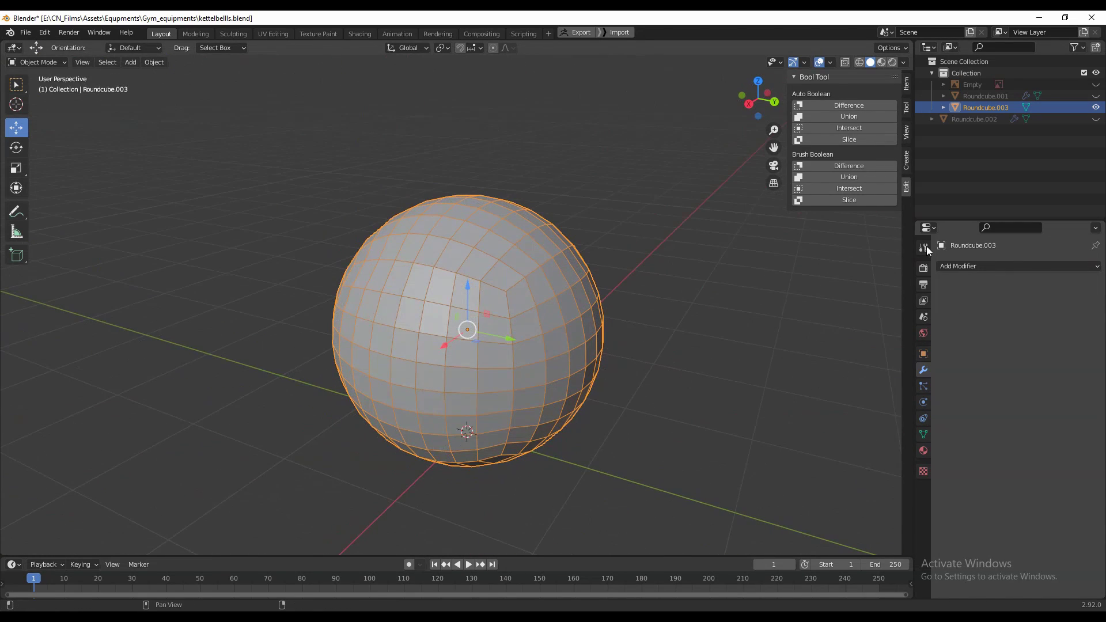
left_click(967, 267)
left_click(903, 479)
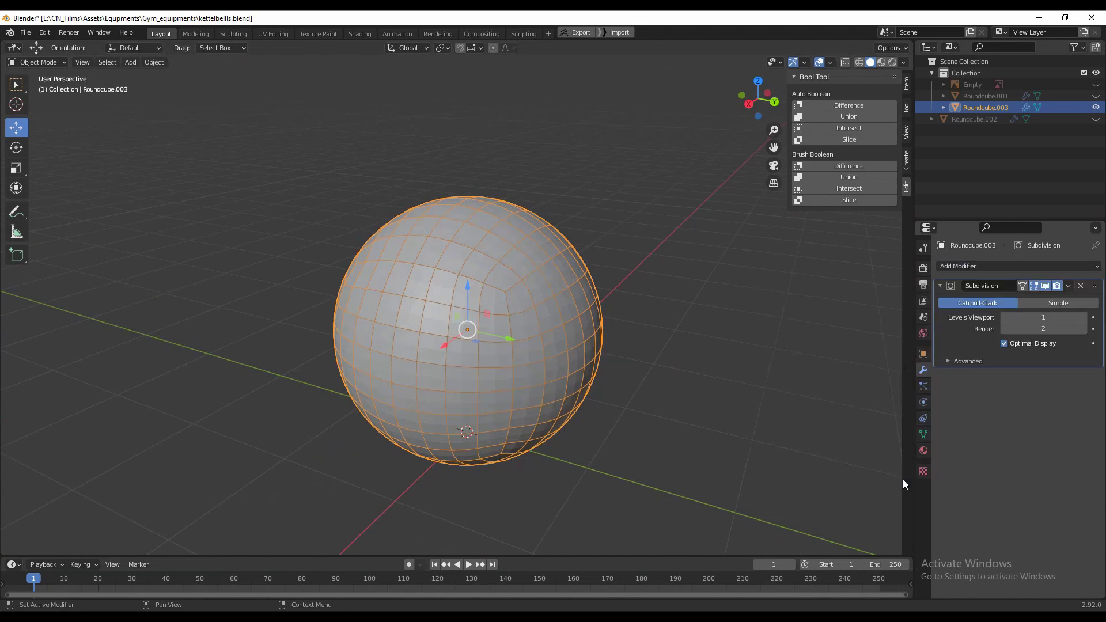
mouse_move(611, 344)
middle_mouse_down()
mouse_move(571, 260)
mouse_move(604, 346)
middle_mouse_up()
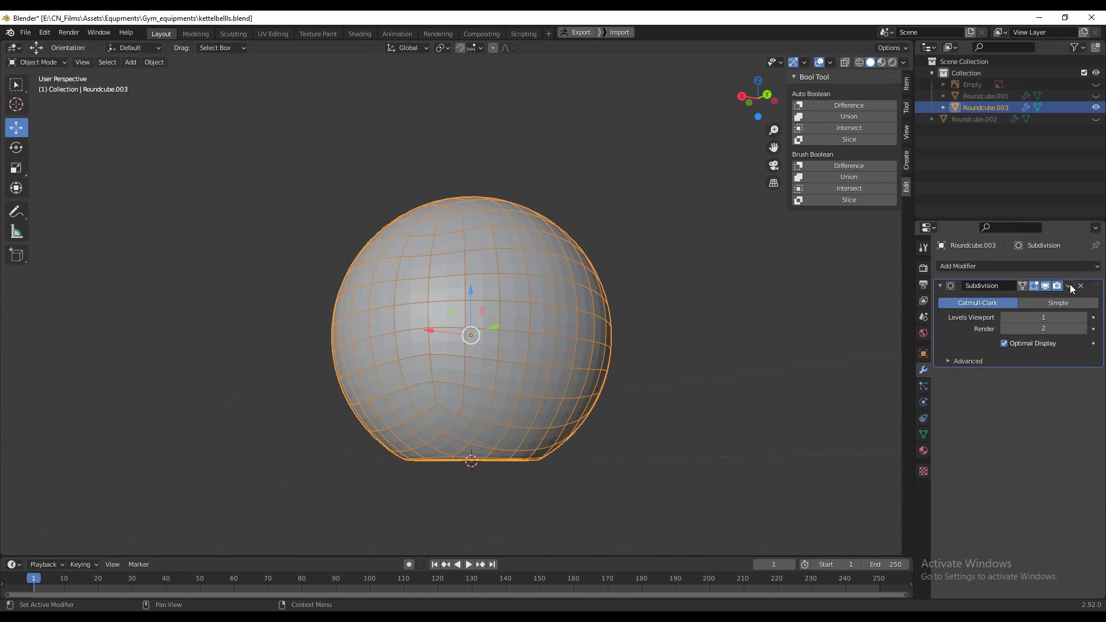
- Apply the Subdivision modifier on the body and inspect the resulting mesh in Edit Mode
left_click(1069, 286)
left_click(1057, 301)
middle_click_drag(392, 297, 485, 340)
key("Tab")
middle_click_drag(465, 297, 551, 299)
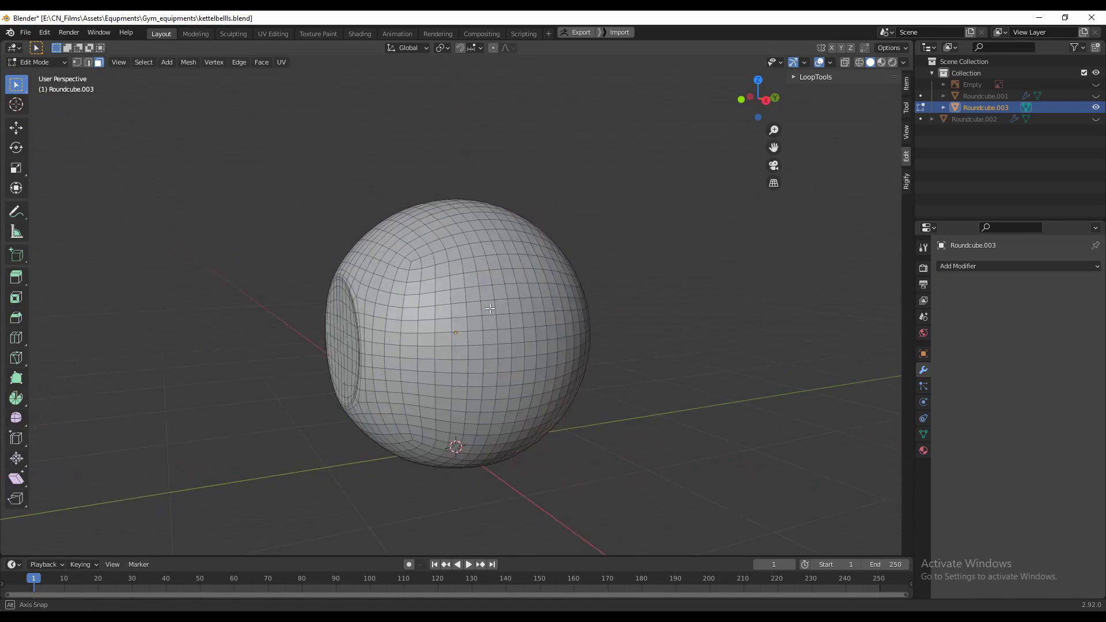
- Put a level 1 Subdivision Surface modifier on the body again, apply it, and enter Edit Mode
key("Tab")
key("ctrl+1")
left_click(1068, 286)
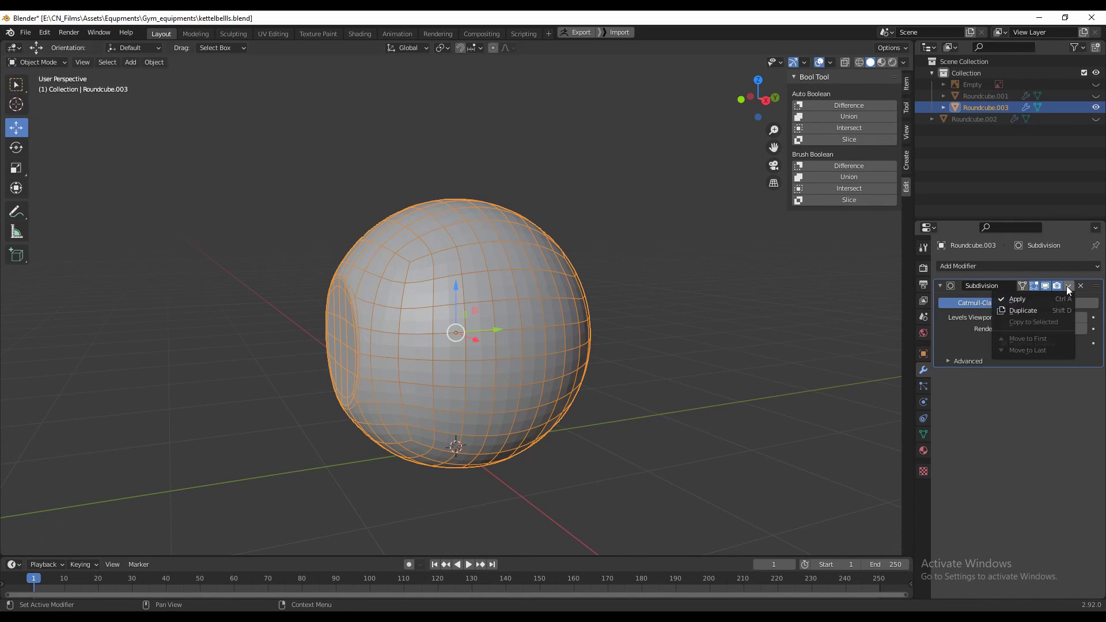
left_click(1055, 299)
key("Tab")
- Show the body in the Right orthographic view and clear the existing face selection
middle_click_drag(608, 302, 542, 305)
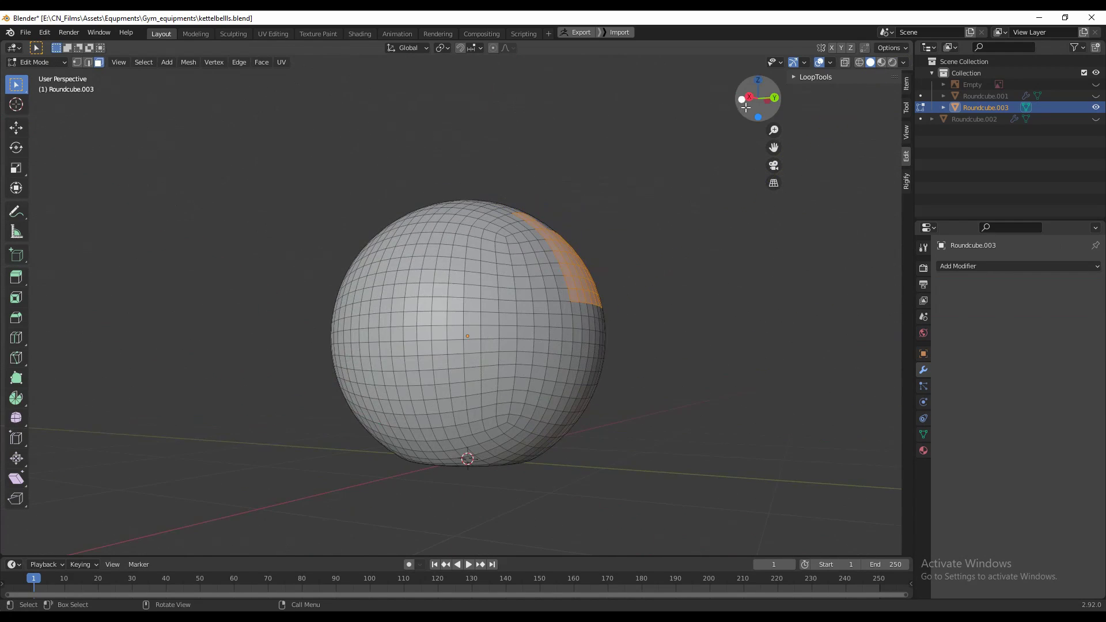
left_click(750, 101)
left_click(739, 94)
middle_click_drag(576, 235, 611, 211, "ctrl")
left_click(780, 97)
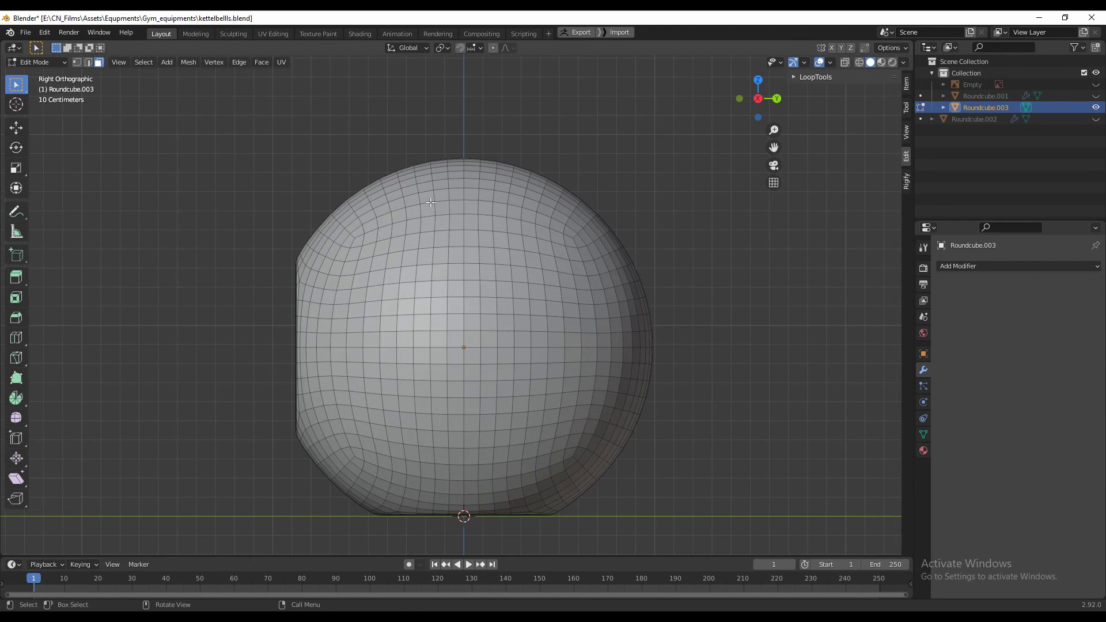
left_click_drag(500, 260, 505, 263)
middle_click_drag(506, 262, 513, 190, "ctrl")
middle_click_drag(513, 190, 519, 233, "shift")
key("alt+a")
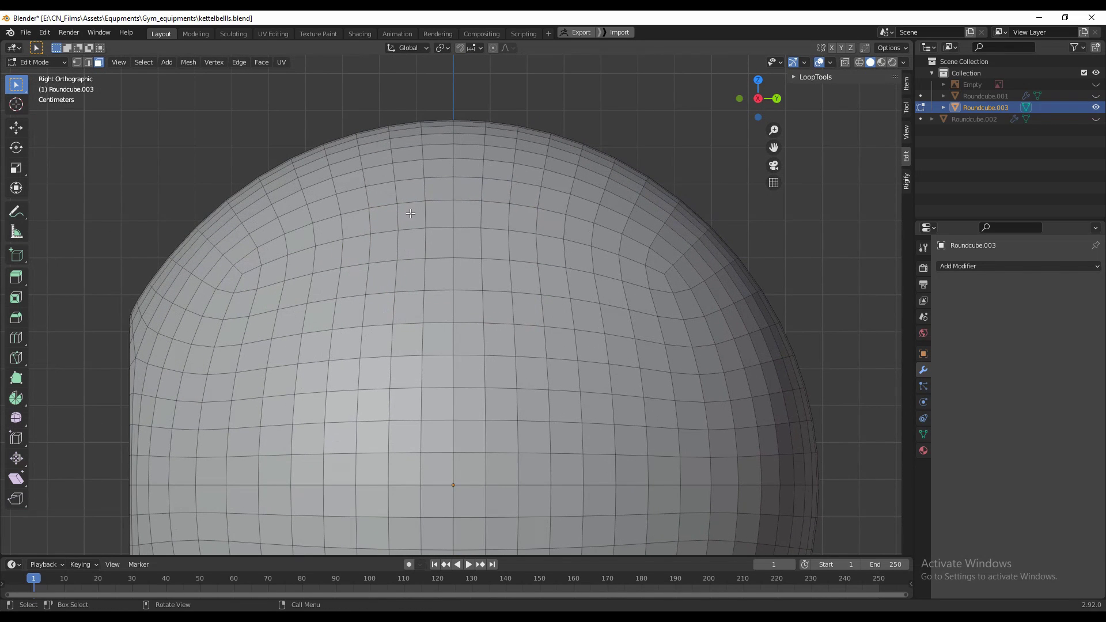
left_click_drag(592, 494, 592, 494)
left_click(773, 182)
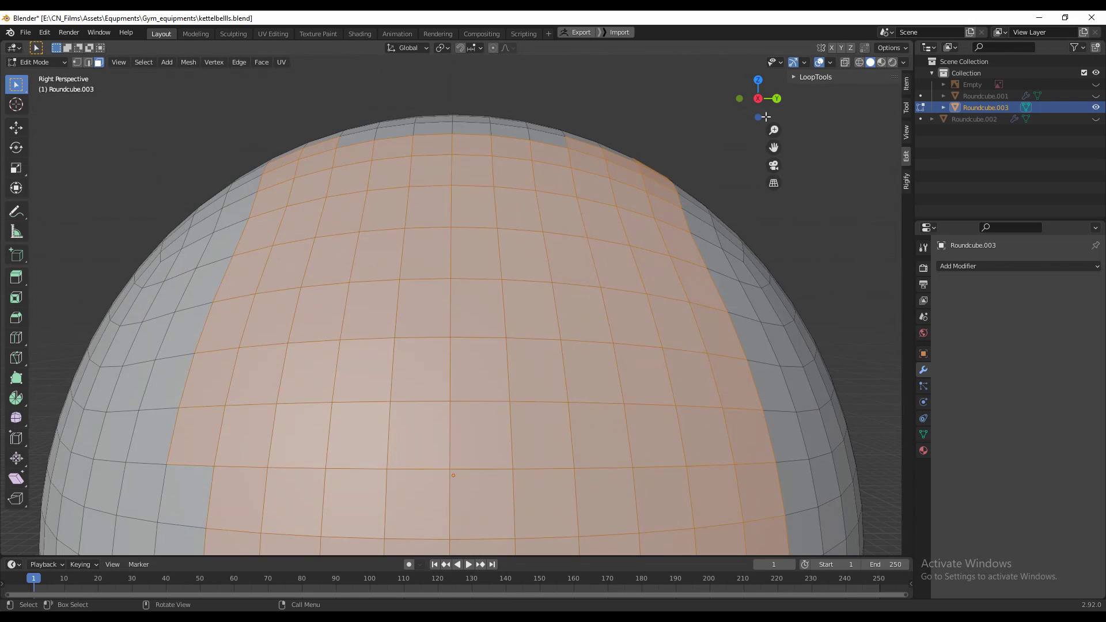
left_click(758, 98)
left_click(758, 99)
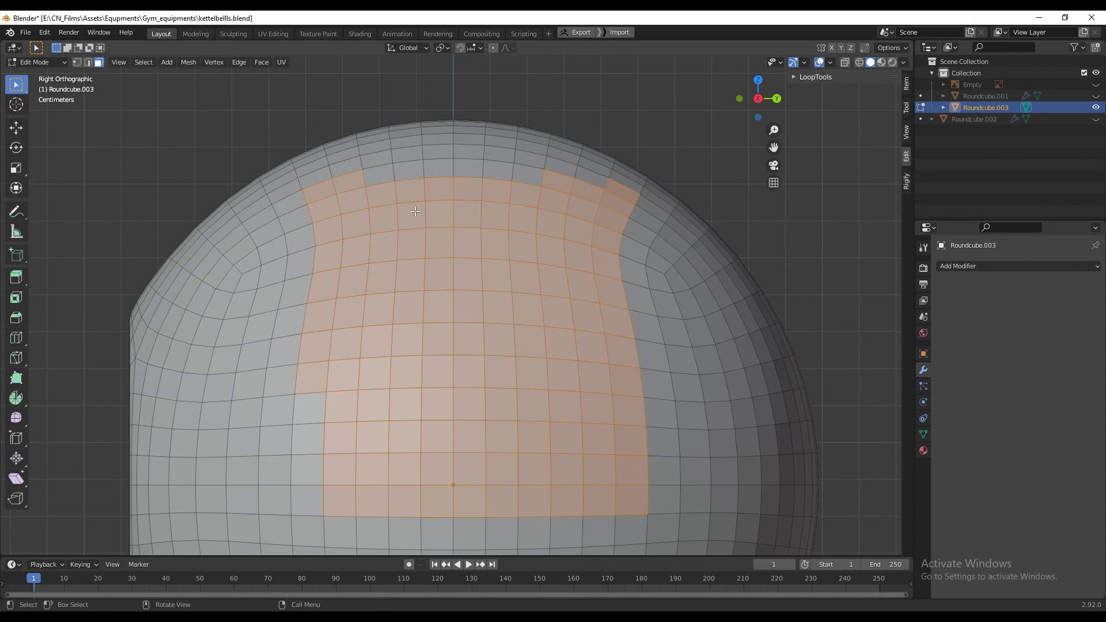
- Select a block of faces four wide and three high on the body's upper +X side
left_click_drag(500, 281, 501, 281)
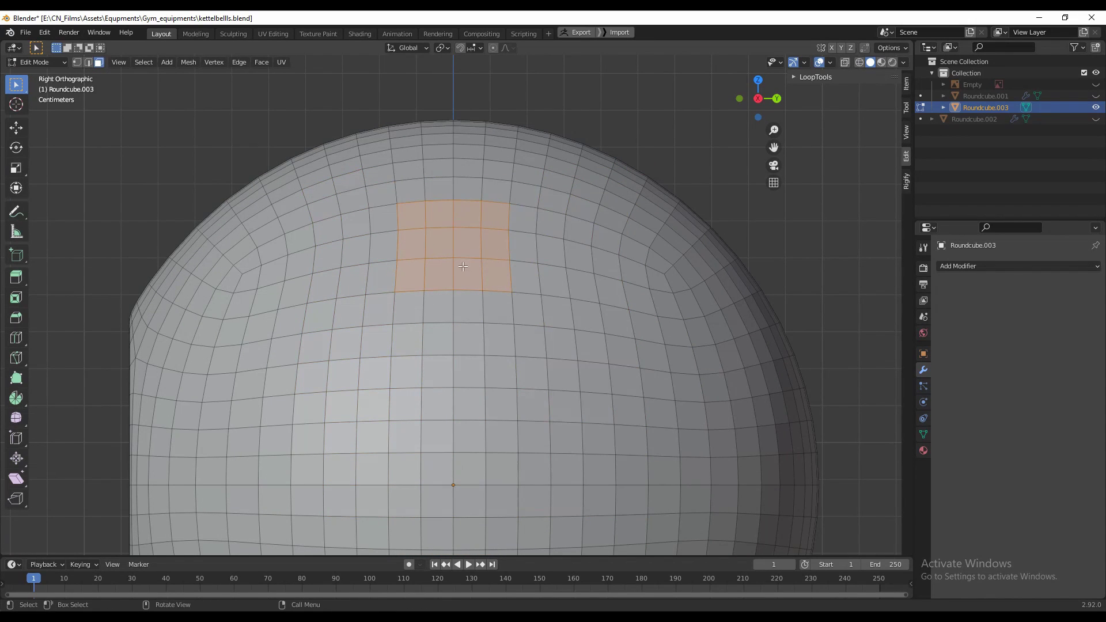
left_click_drag(498, 279, 498, 278)
middle_click_drag(519, 196, 533, 317, "ctrl")
mouse_move(524, 327)
middle_mouse_down("ctrl")
mouse_move(510, 297)
mouse_move(506, 318)
mouse_move(567, 346)
mouse_move(520, 331)
middle_mouse_up("ctrl")
left_click(759, 108)
scroll(478, 280, "up", 2)
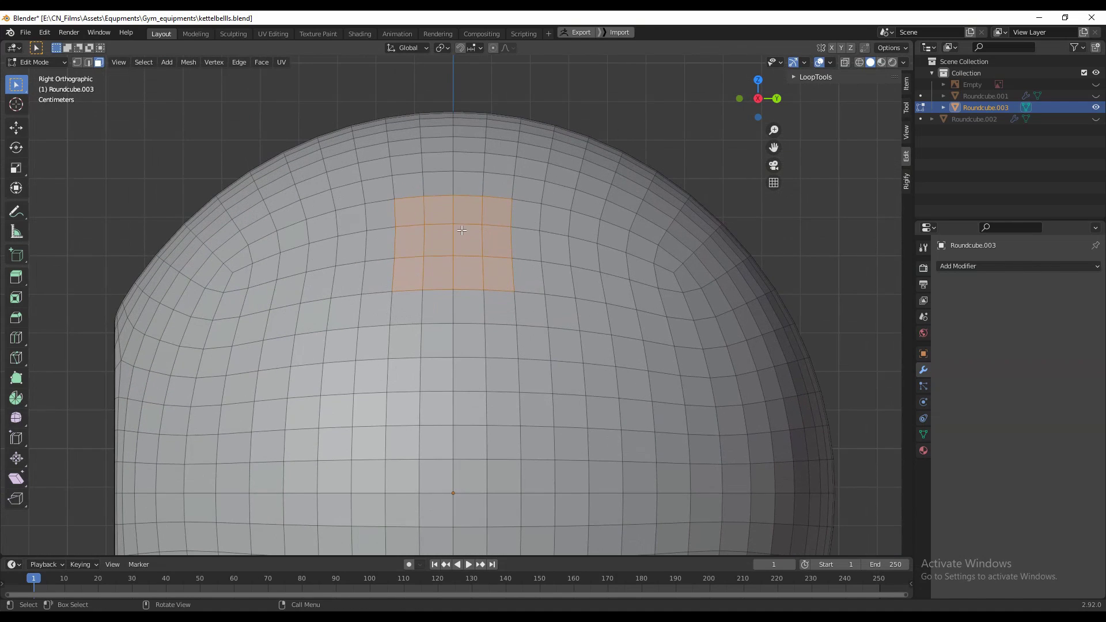
middle_click_drag(410, 262, 537, 351)
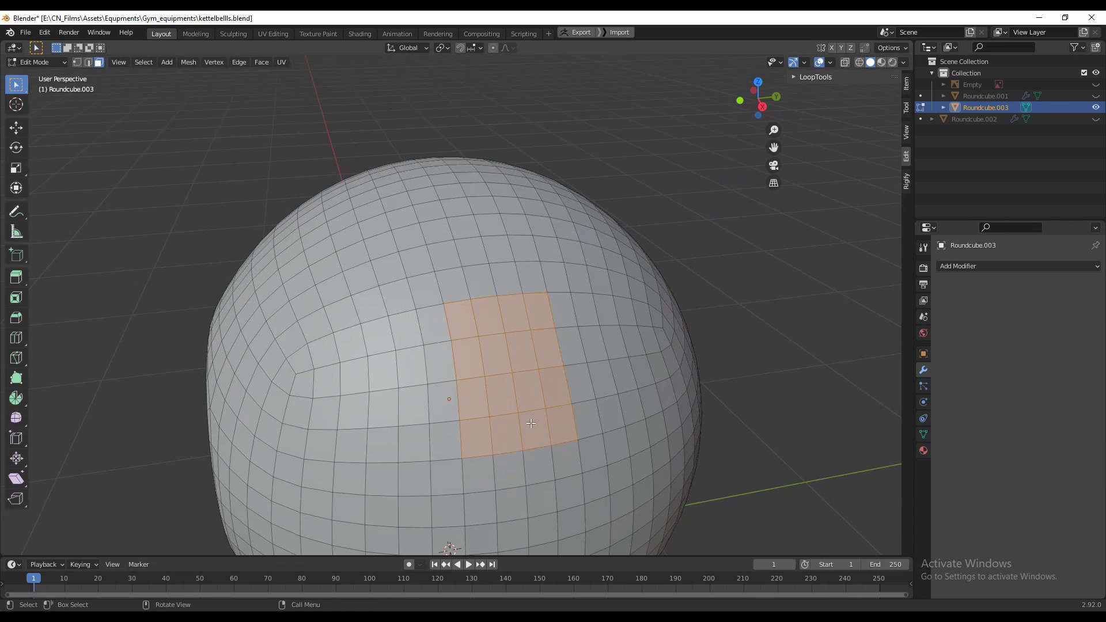
left_click_drag(488, 456, 483, 458, "ctrl")
middle_click_drag(488, 333, 461, 329, "shift")
- Round the selected faces with LoopTools Circle and inset them by about 0.007 m
right_click(461, 330)
mouse_move(461, 329)
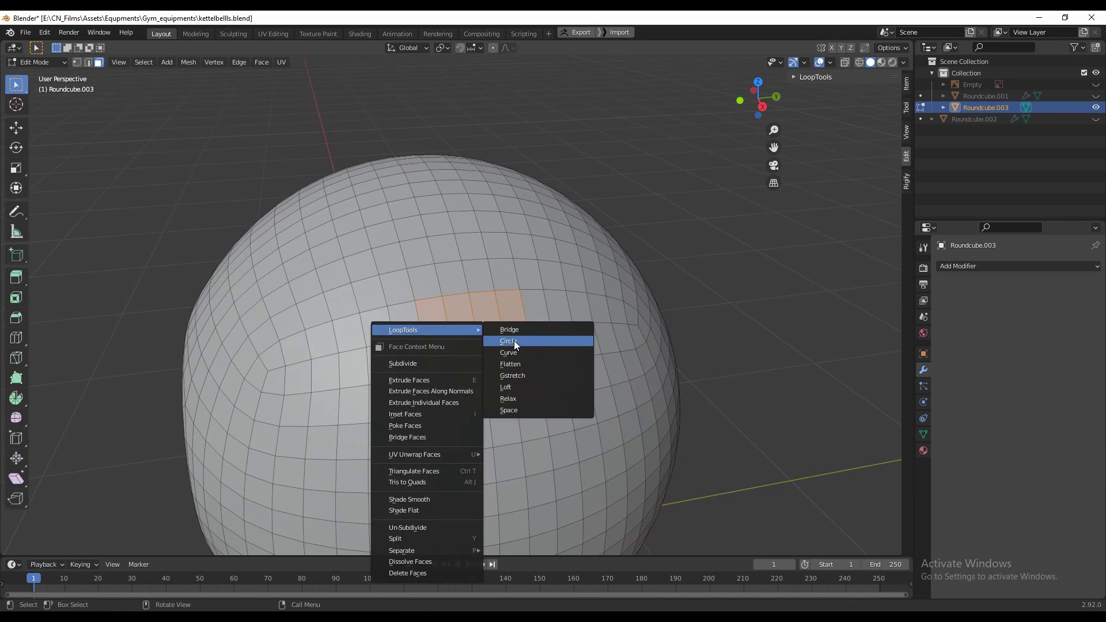
left_click(513, 341)
mouse_move(510, 357)
middle_mouse_down()
mouse_move(438, 355)
mouse_move(506, 375)
mouse_move(513, 364)
middle_mouse_up()
key("i")
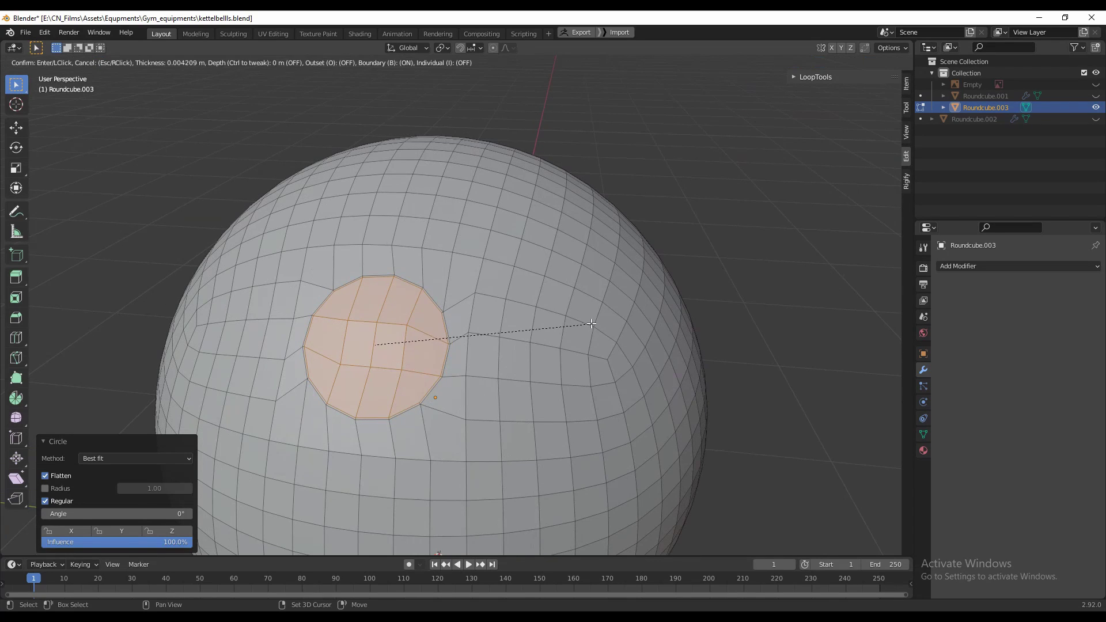
left_click(585, 324)
- In the Front view, set the transform orientation to Normal and extrude the rounded faces outward about 0.2 m
middle_click_drag(585, 324, 655, 115)
left_click(744, 106)
left_click(16, 128)
middle_click_drag(483, 276, 398, 300, "shift")
left_click(416, 48)
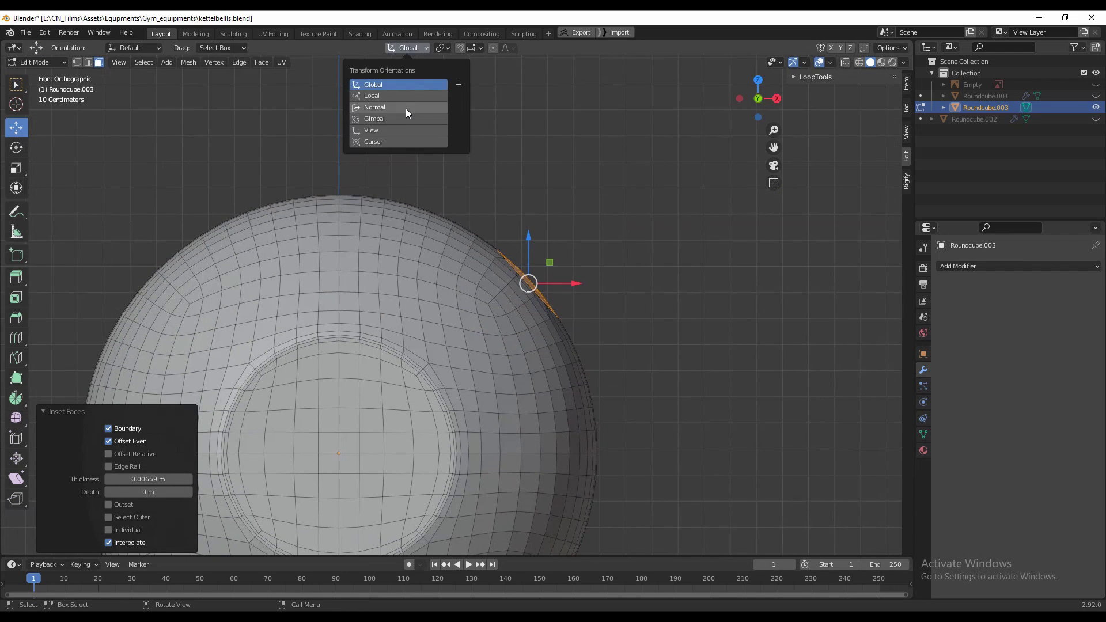
left_click(405, 108)
middle_click_drag(403, 230, 384, 230, "shift")
key("e")
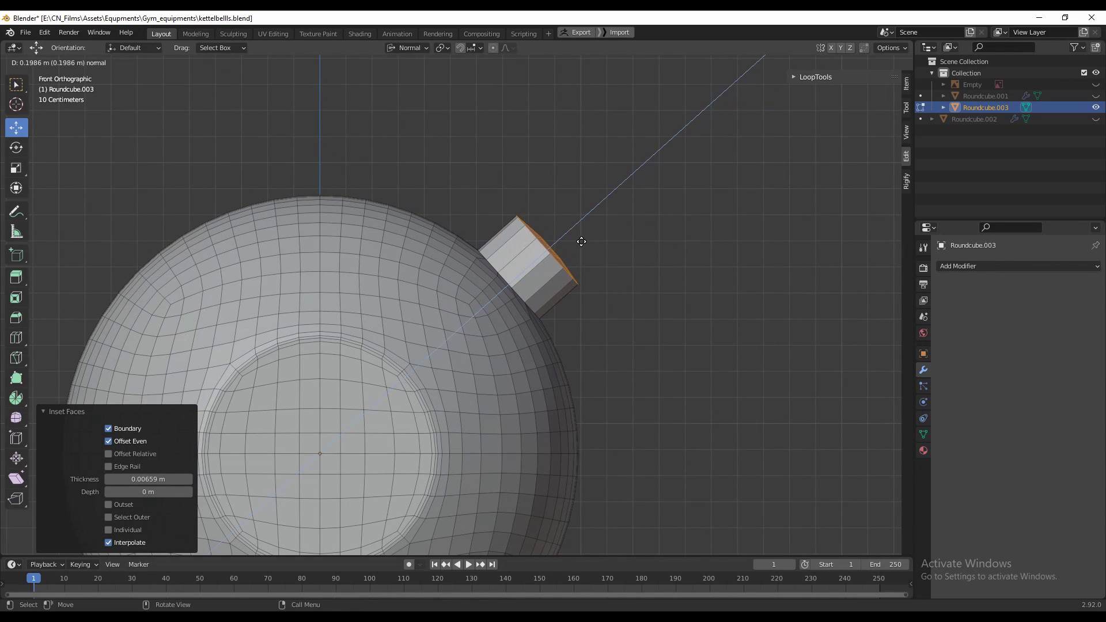
left_click(580, 242)
- Move the stub's end outward about 0.17 m along its normal and flatten it by scaling to 0 along normal Z
middle_click_drag(567, 245, 587, 223, "ctrl")
mouse_move(605, 203)
left_mouse_down()
mouse_move(590, 214)
mouse_move(599, 206)
left_mouse_up()
middle_click_drag(627, 222, 579, 263, "shift")
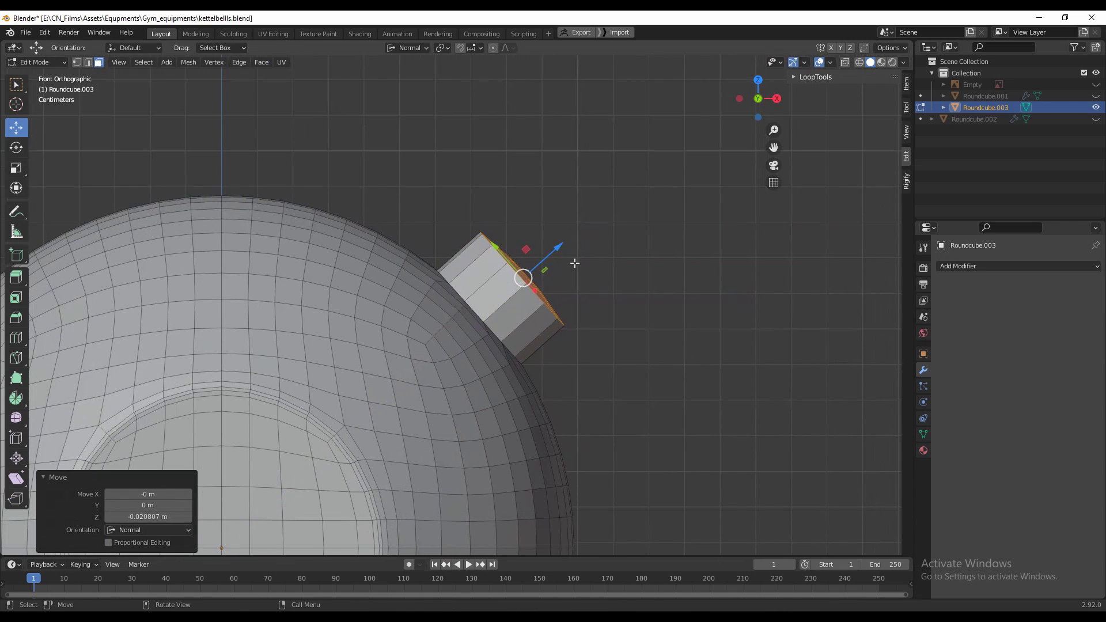
left_click_drag(552, 254, 599, 213)
middle_click_drag(593, 228, 576, 242, "shift")
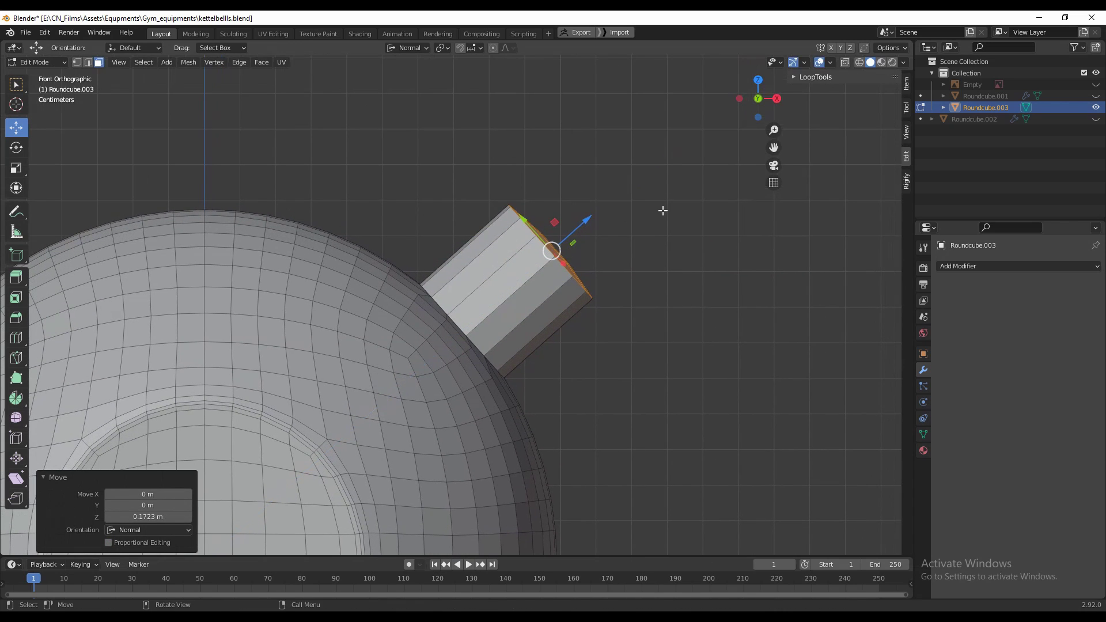
key("s")
key("z")
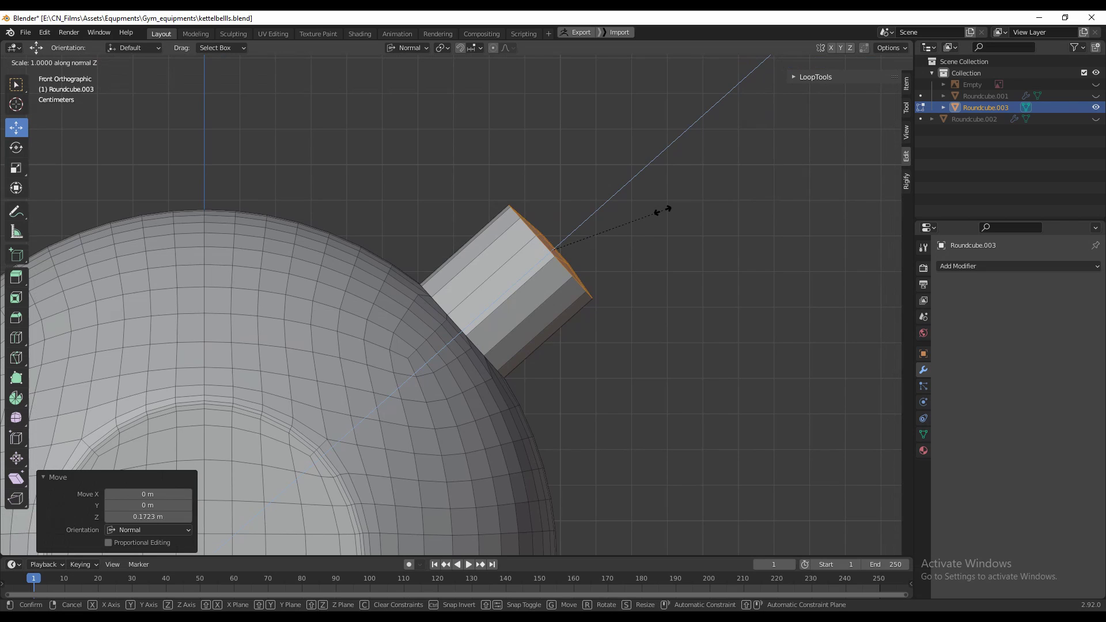
key("Return")
- Move the flattened end of the stub back toward the body by about 0.032 m along its normal
key("e")
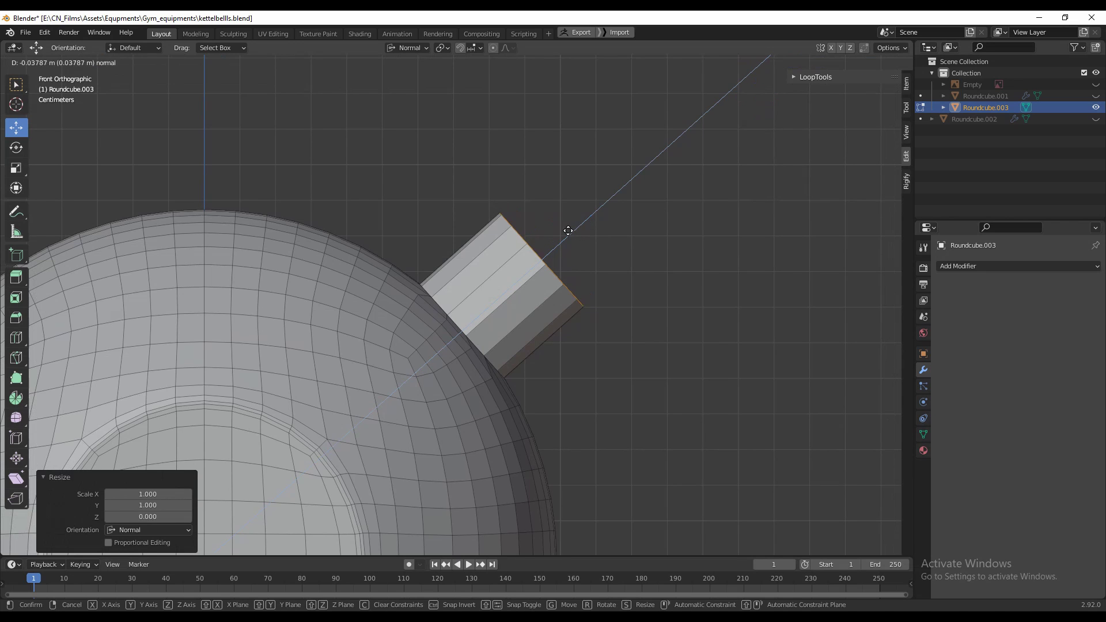
left_click(573, 229)
scroll(570, 282, "down", 4)
middle_click_drag(556, 279, 540, 331)
left_click(755, 103)
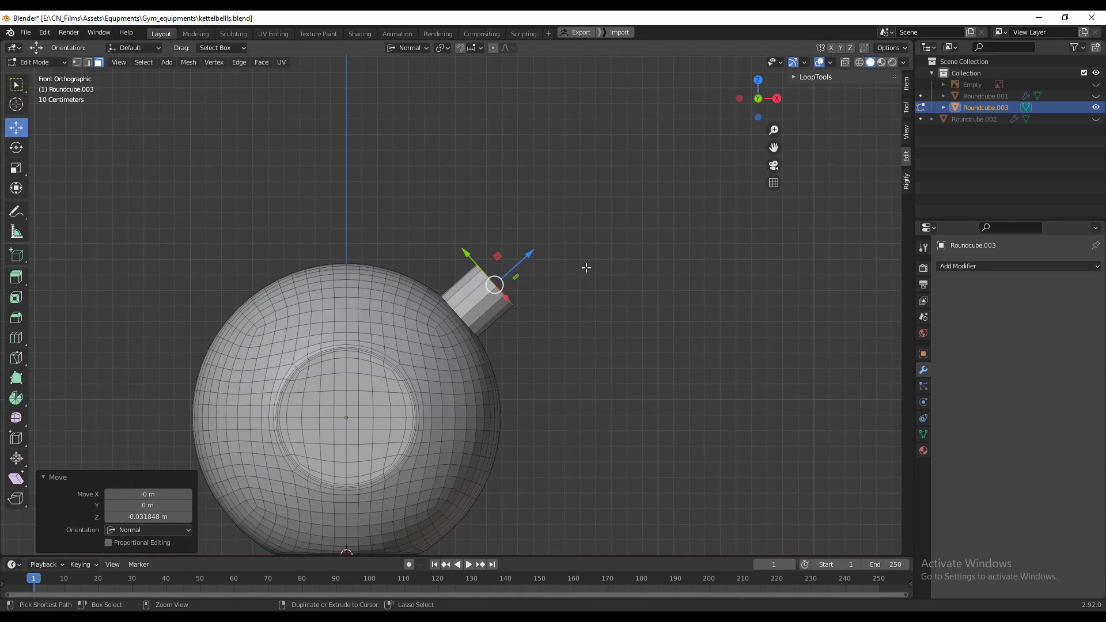
- Tilt the stub's end face upward and extrude it 0.2 m along its normal to start the handle's lower bend
scroll(585, 264, "up", 4)
key("e")
left_click(549, 246)
key("r")
left_click(597, 281)
key("e")
left_click(620, 216)
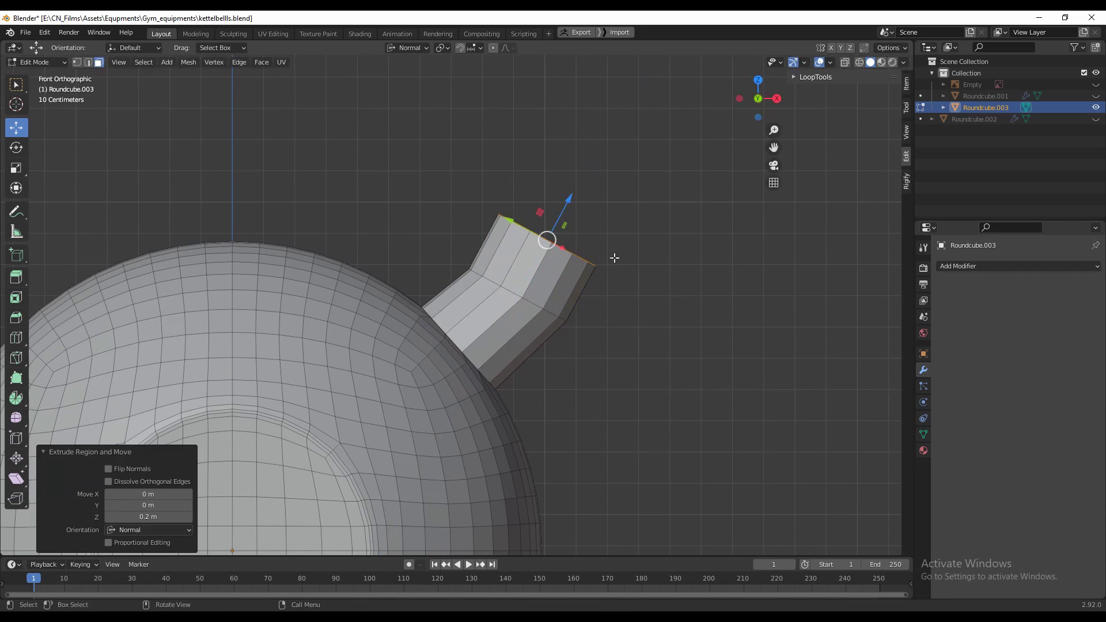
- Rotate the new end face level and move it upward to complete the handle's lower bend
key("r")
left_click(630, 221)
left_click_drag(551, 195, 553, 159)
middle_click_drag(582, 213, 581, 285, "ctrl")
middle_click_drag(746, 368, 746, 291, "ctrl")
key("r")
left_click(746, 292)
- Inset the faces on the handle's level end by about 0.016 m
scroll(563, 316, "down", 6)
scroll(562, 316, "up", 3)
middle_click_drag(563, 300, 524, 329)
key("i")
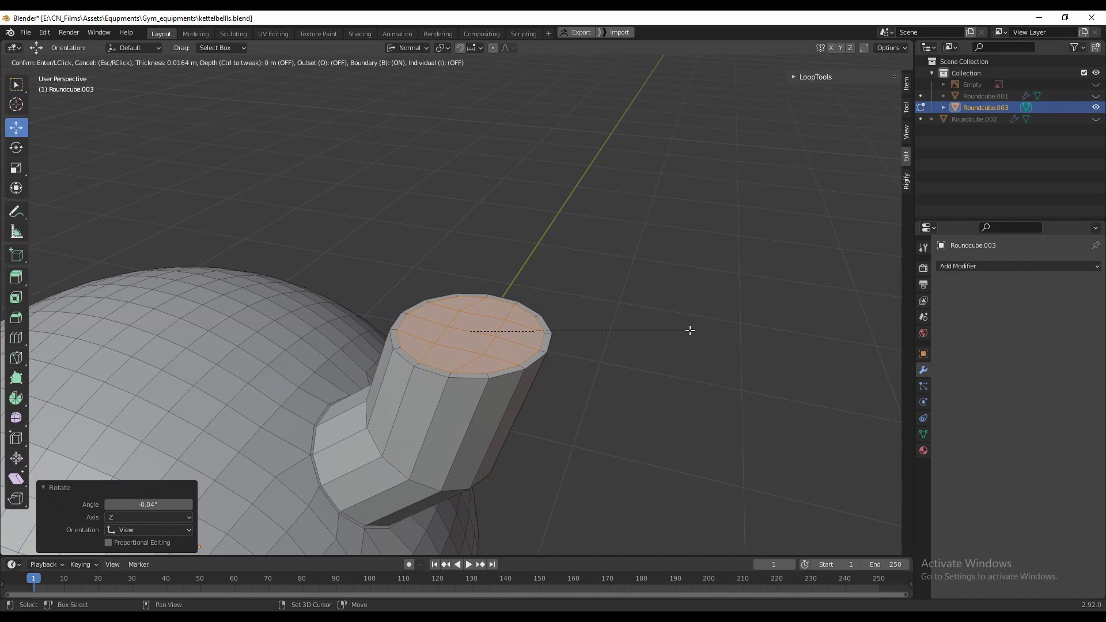
left_click(691, 336)
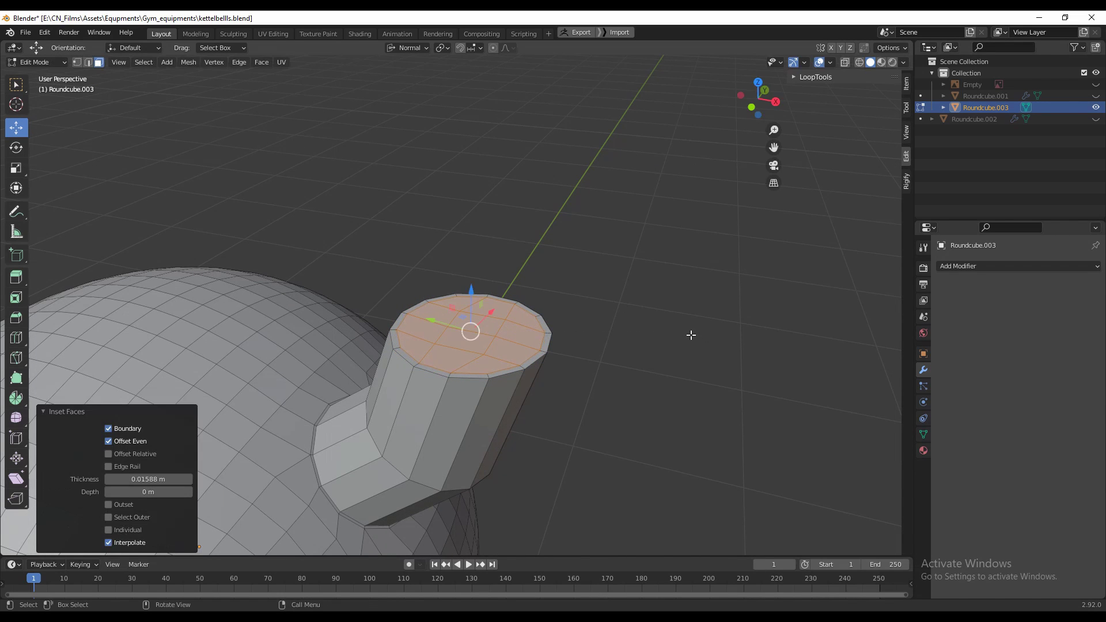
scroll(478, 360, "down", 2)
middle_click_drag(479, 360, 501, 326)
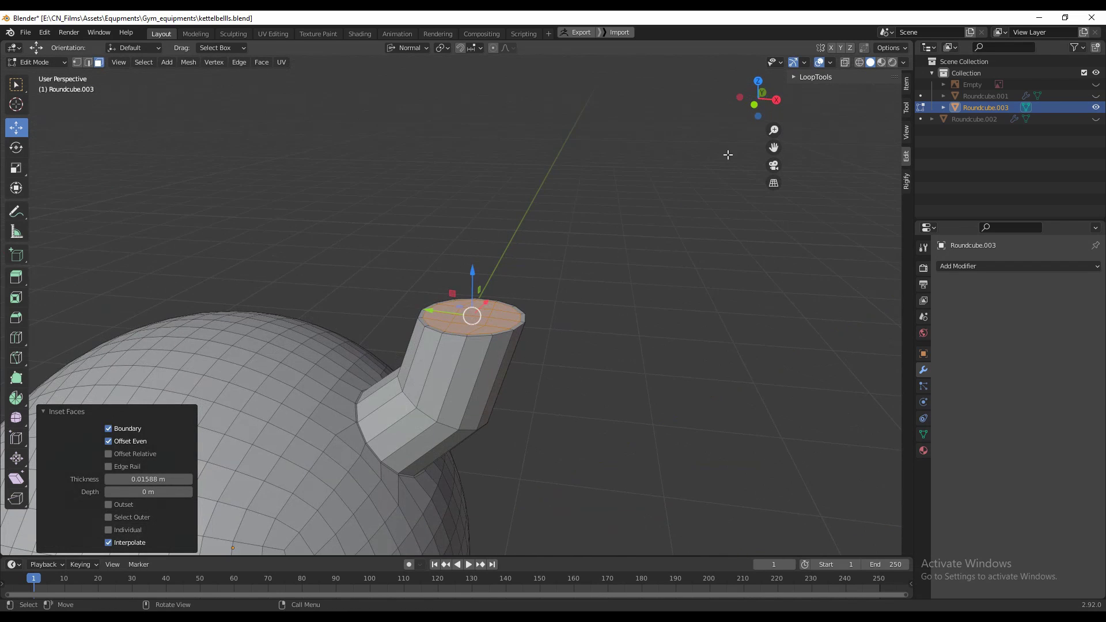
- Extrude the handle's end straight up by about 0.6 m in the Front view
left_click(754, 106)
scroll(522, 343, "up", 2)
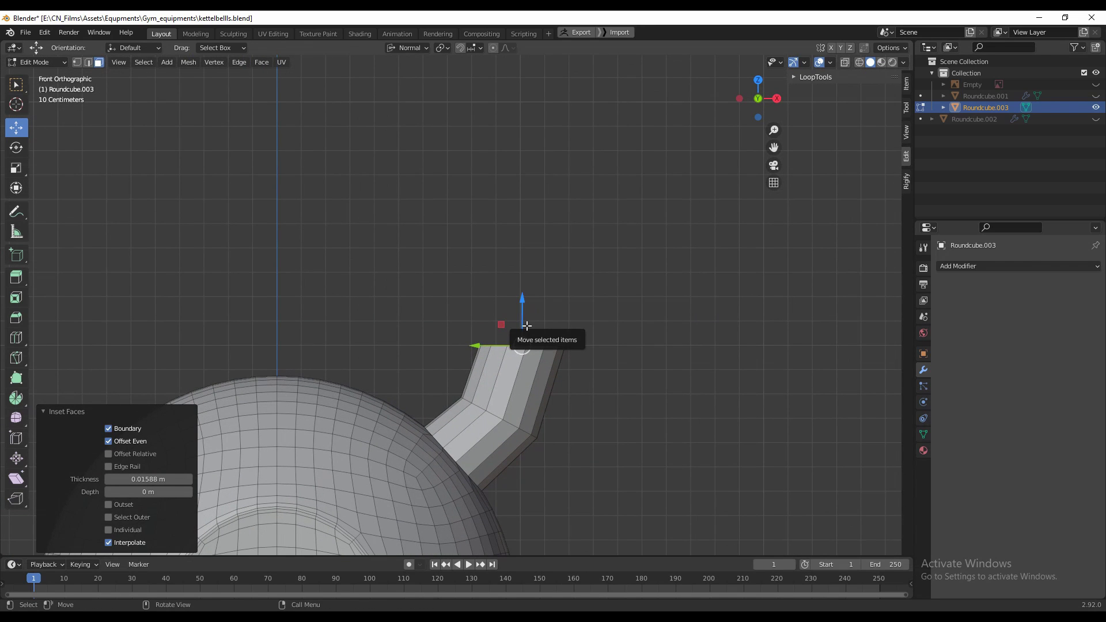
key("e")
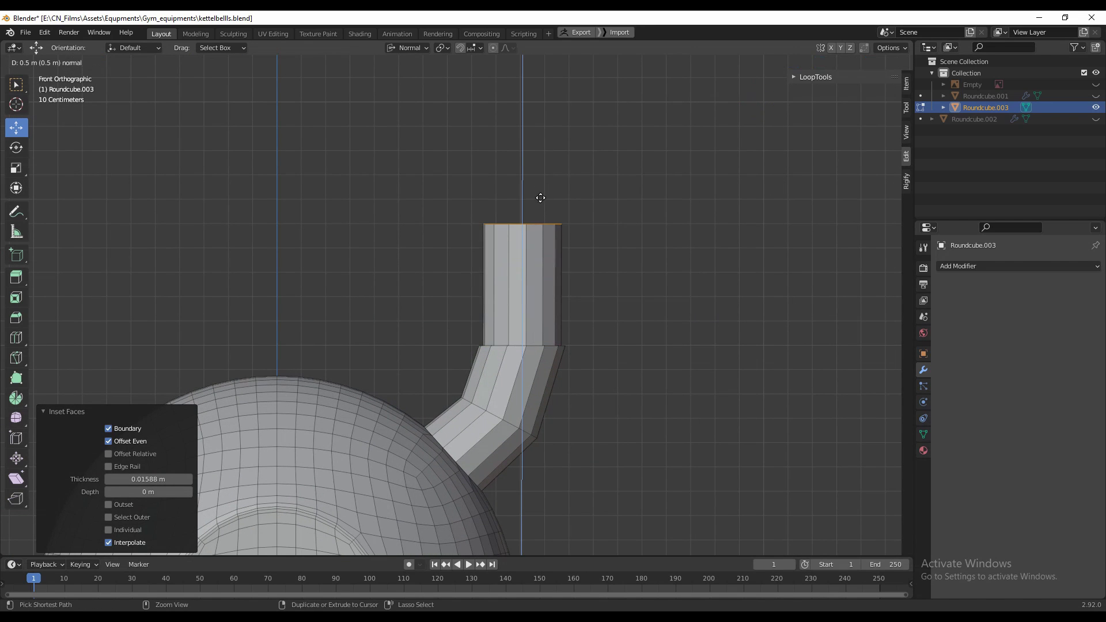
left_click(540, 180)
scroll(576, 304, "down", 2)
- Extrude another segment from the handle's upper end, shift it inward and tilt it toward the centre line
scroll(576, 305, "up", 4)
key("e")
left_click(585, 209)
key("g")
key("y")
left_click(605, 285)
key("r")
left_click(631, 251)
- Fine-tune the tilted end's position along its normal and its rotation
key("g")
key("z")
left_click(496, 189)
mouse_move(497, 190)
middle_mouse_down("ctrl")
mouse_move(496, 230)
mouse_move(510, 185)
middle_mouse_up("ctrl")
key("g")
key("z")
left_click(511, 185)
key("r")
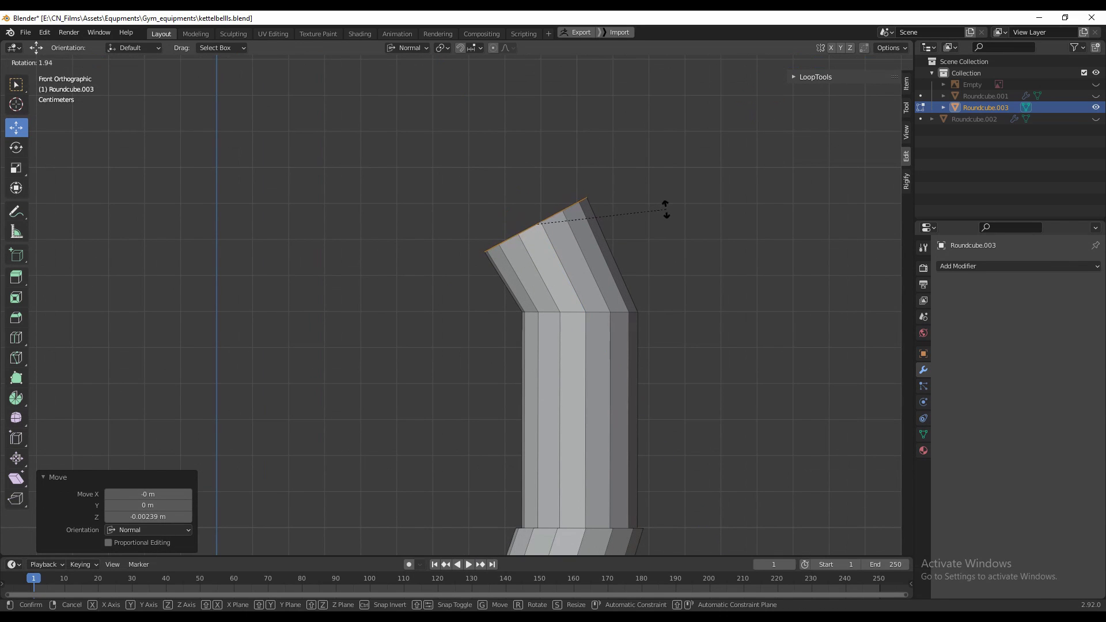
left_click(663, 207)
- Extrude the next segment of the handle's upper bend and rotate its end face about 63° to stand vertical
scroll(543, 252, "down", 2)
key("e")
left_click(615, 286)
key("r")
left_click(495, 211)
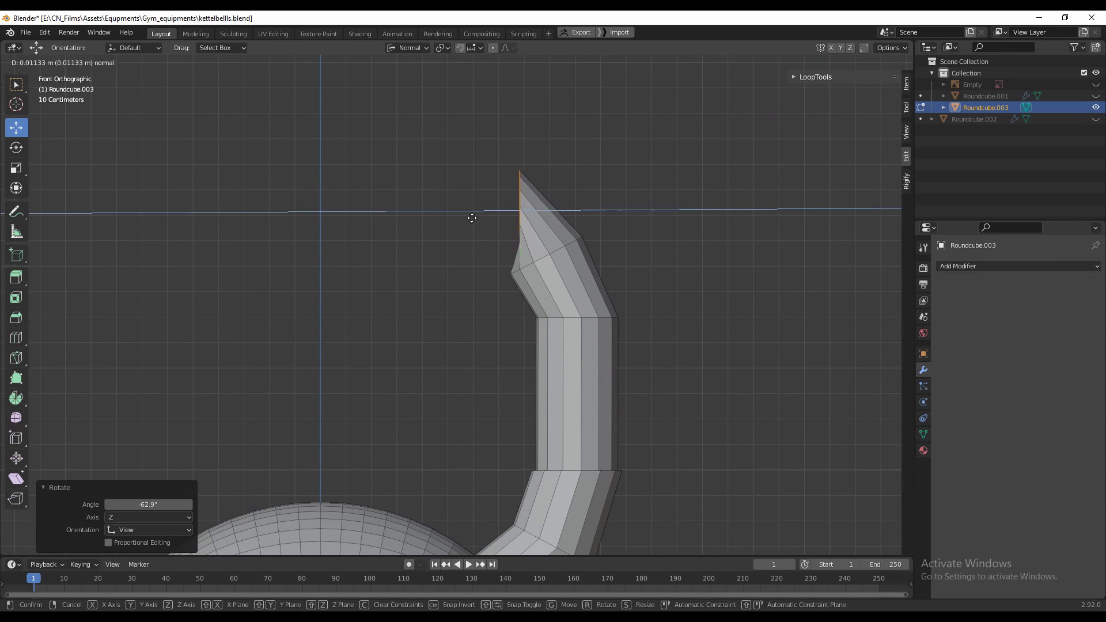
- Move the vertical end face inward and slightly down, and extrude it about 0.5 m toward the centre line
left_click_drag(495, 211, 460, 211)
left_click_drag(449, 216, 443, 217)
left_click_drag(480, 265, 479, 274)
middle_click_drag(461, 248, 486, 261, "shift")
left_click_drag(472, 232, 466, 232)
middle_click_drag(601, 274, 528, 282, "ctrl")
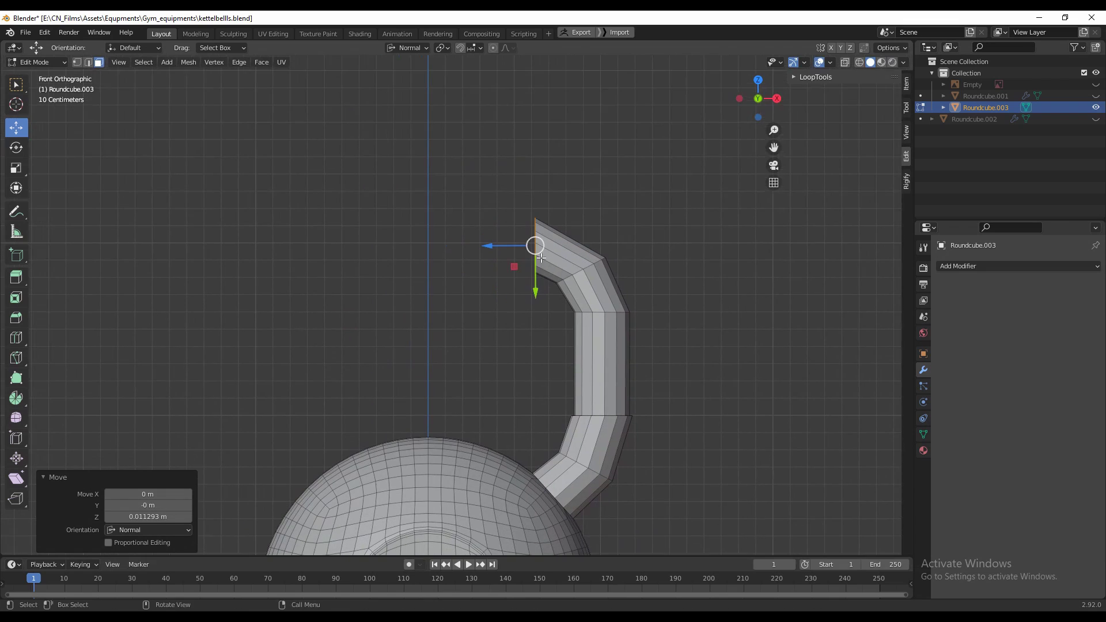
key("e")
left_click(449, 249)
- Select the edge loop in the middle of the handle's upper bend and rotate it to even out the corner
scroll(612, 234, "up", 2)
key("2")
left_click(582, 274, "alt")
key("r")
left_click(634, 271)
scroll(625, 294, "down", 2)
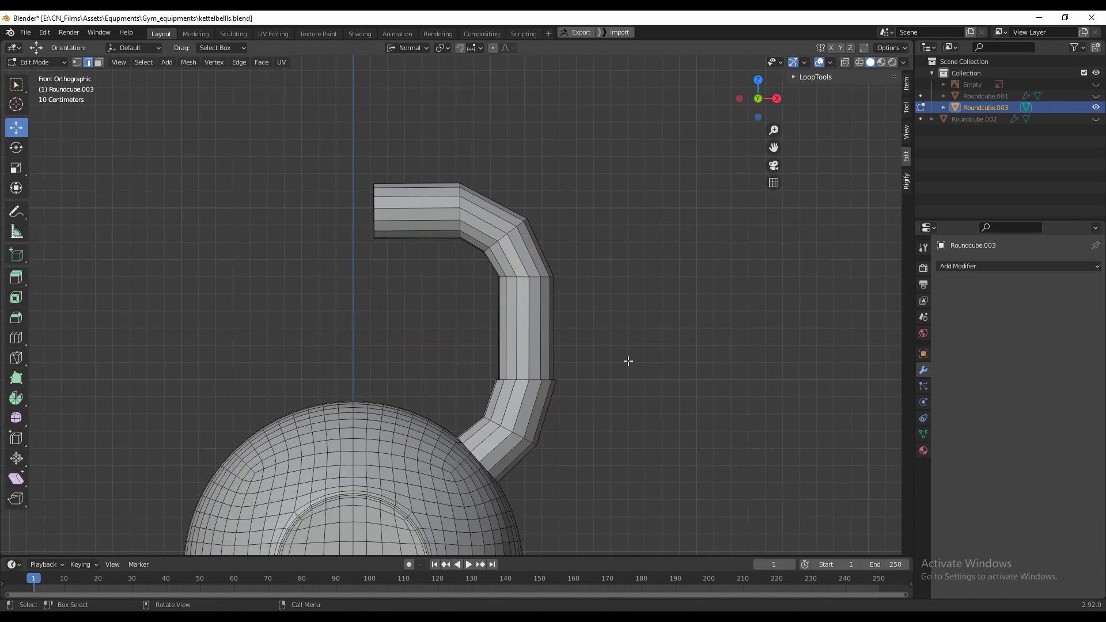
- Check the edge loop at the handle's lower bend and view the handle from behind its open end in Object Mode
left_click(572, 446, "alt")
middle_click_drag(572, 446, 565, 382, "shift")
left_click(606, 329)
middle_click_drag(604, 326, 610, 369, "ctrl")
key("Tab")
middle_click_drag(363, 230, 445, 257)
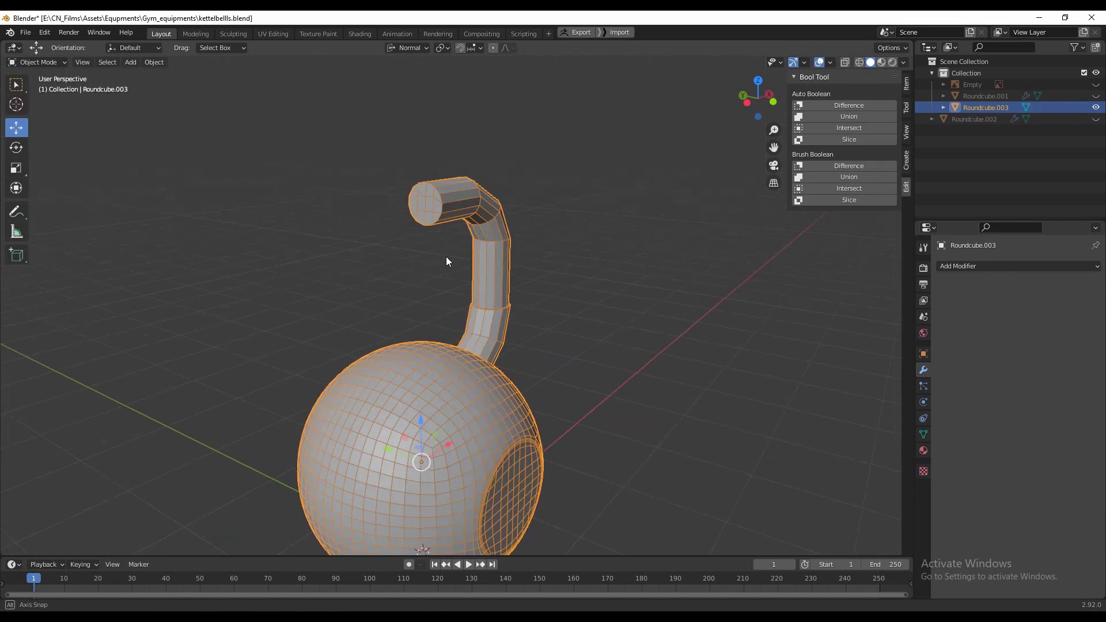
- Delete the cap faces at the free end of the handle's top bar
key("Tab")
left_click_drag(412, 218, 413, 219)
key("x")
left_click(418, 251)
middle_click_drag(417, 252, 403, 239)
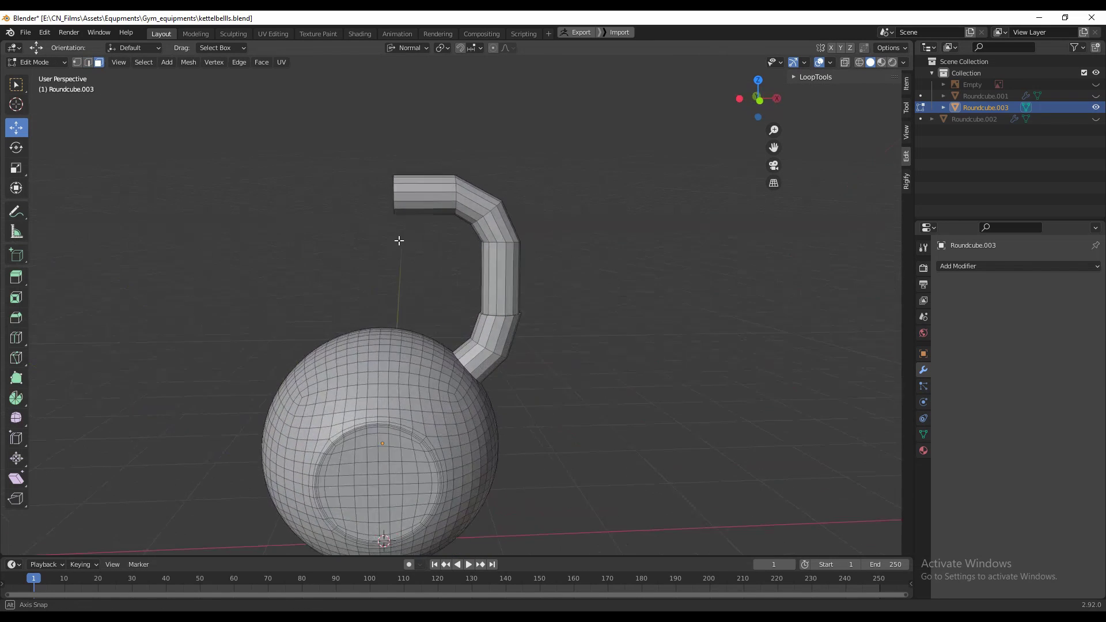
- In the Front view, select the whole mesh and set the transform orientation to Global
key("Tab")
left_click(759, 99)
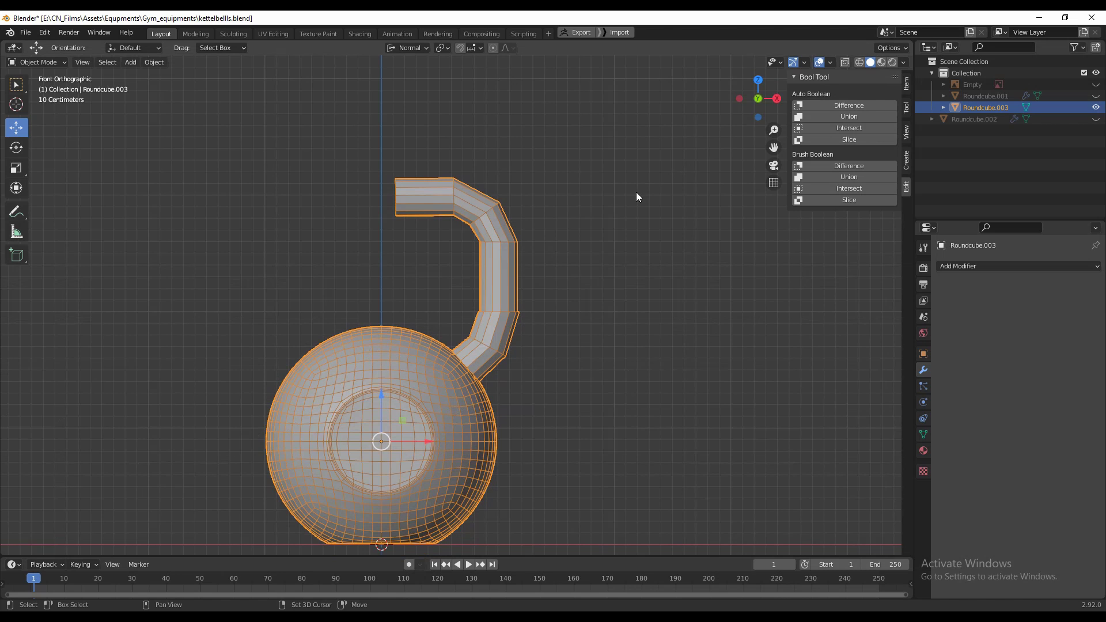
key("Tab")
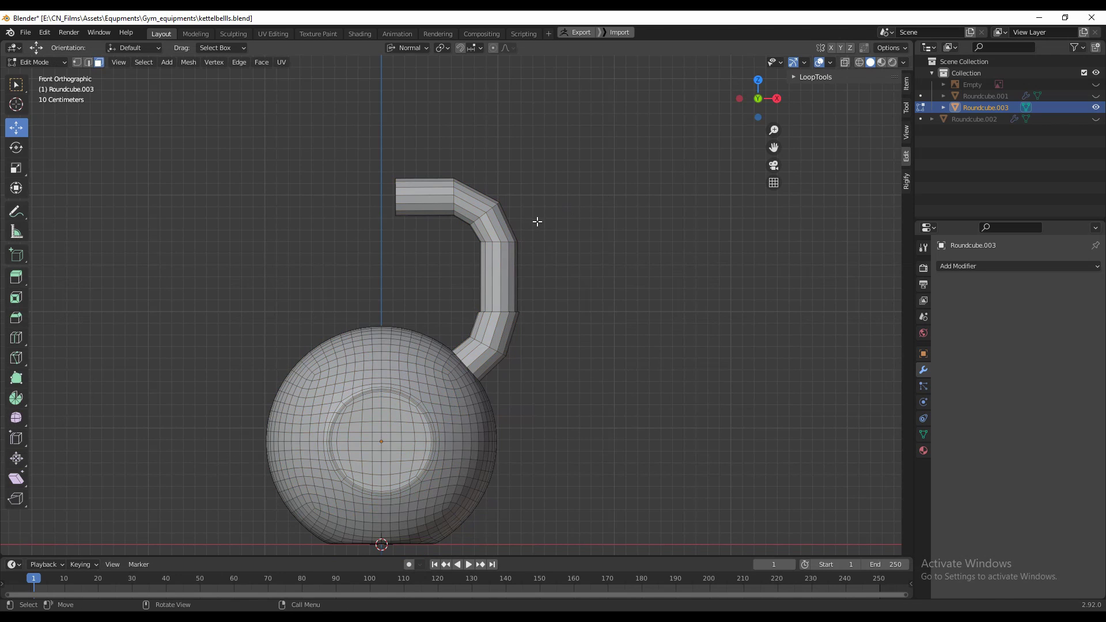
middle_click_drag(506, 266, 542, 193, "shift")
key("a")
left_click(419, 49)
left_click(414, 84)
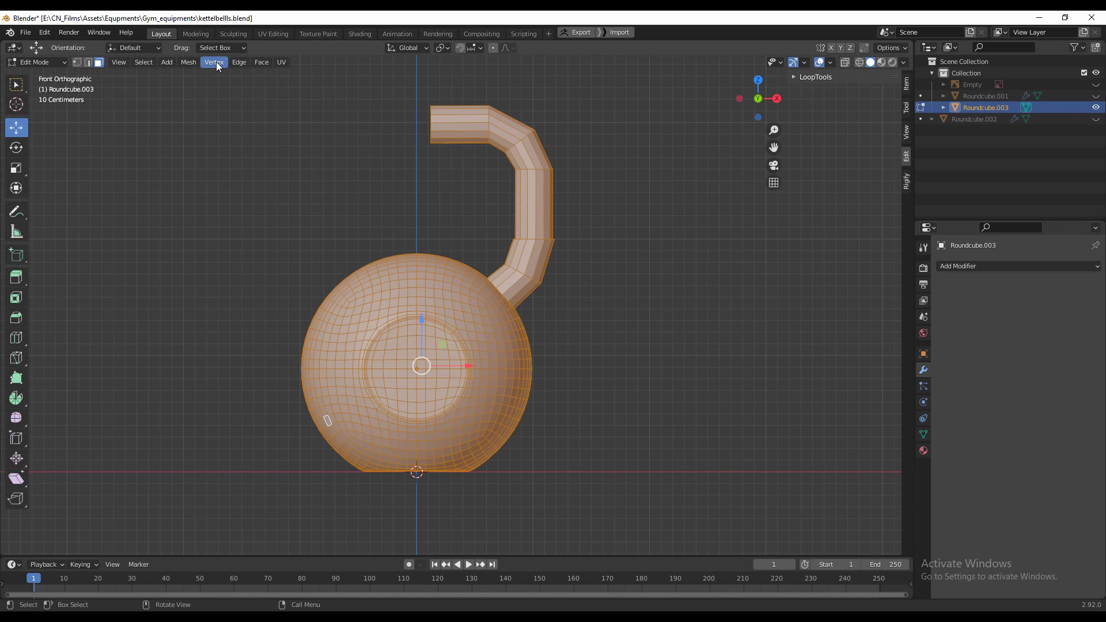
- Symmetrize the mesh with the direction set to +X to -X
left_click(188, 63)
left_click(219, 251)
left_click(139, 530)
left_click(137, 507)
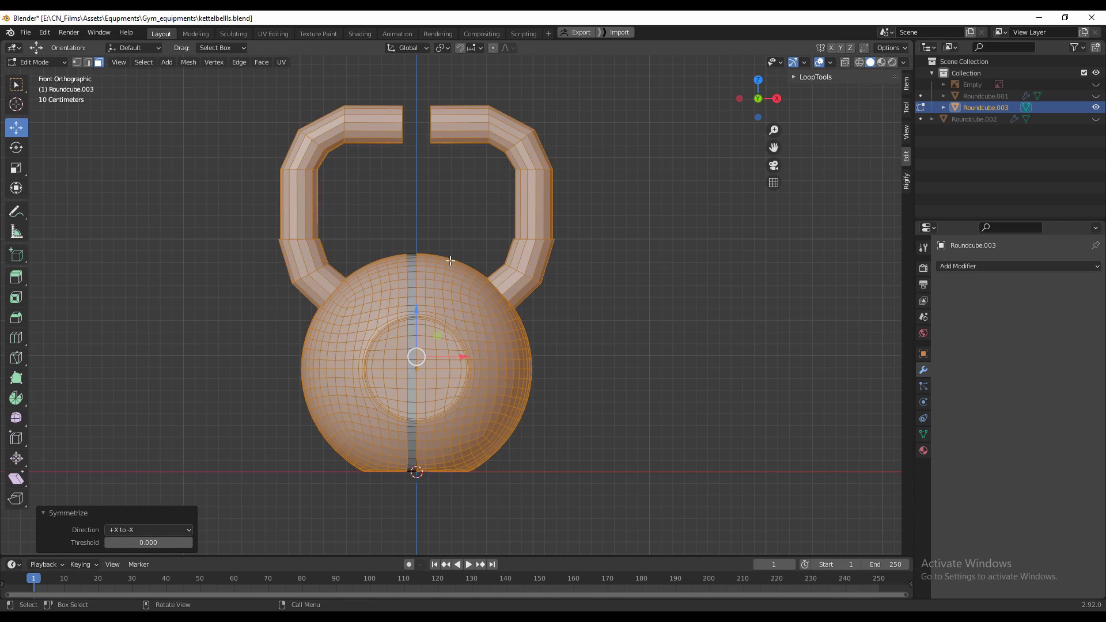
- Bridge the two open edge loops at the middle of the handle's top bar and clear the selection
scroll(451, 264, "up", 3)
middle_click_drag(423, 175, 397, 232)
key("2")
left_click(397, 232, "alt")
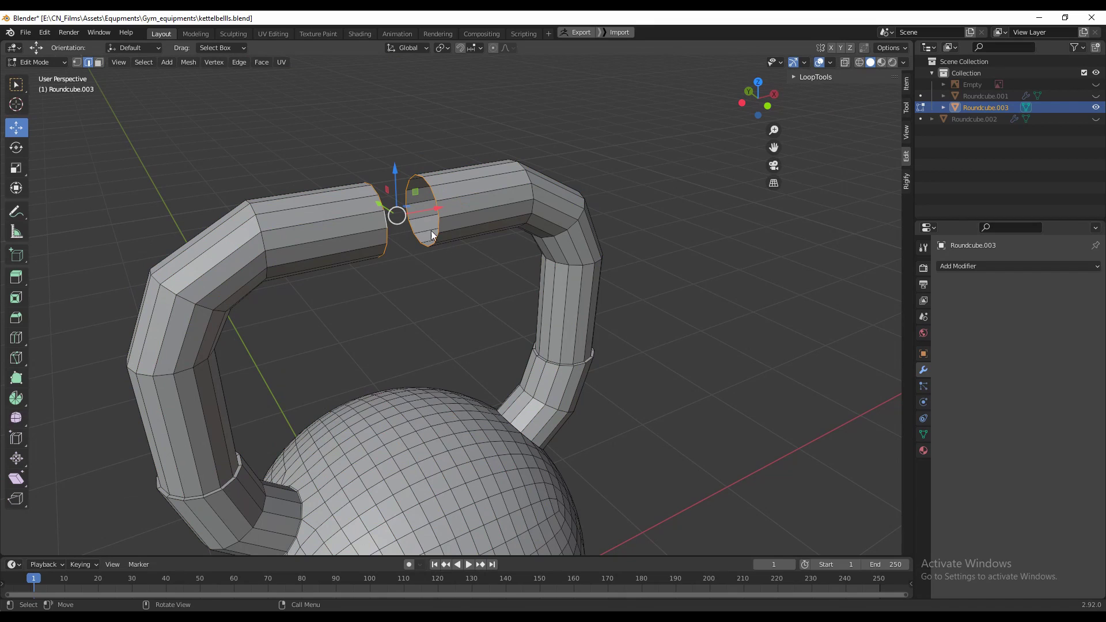
right_click(421, 296)
left_click(420, 302)
middle_click_drag(419, 302, 390, 288)
key("alt+a")
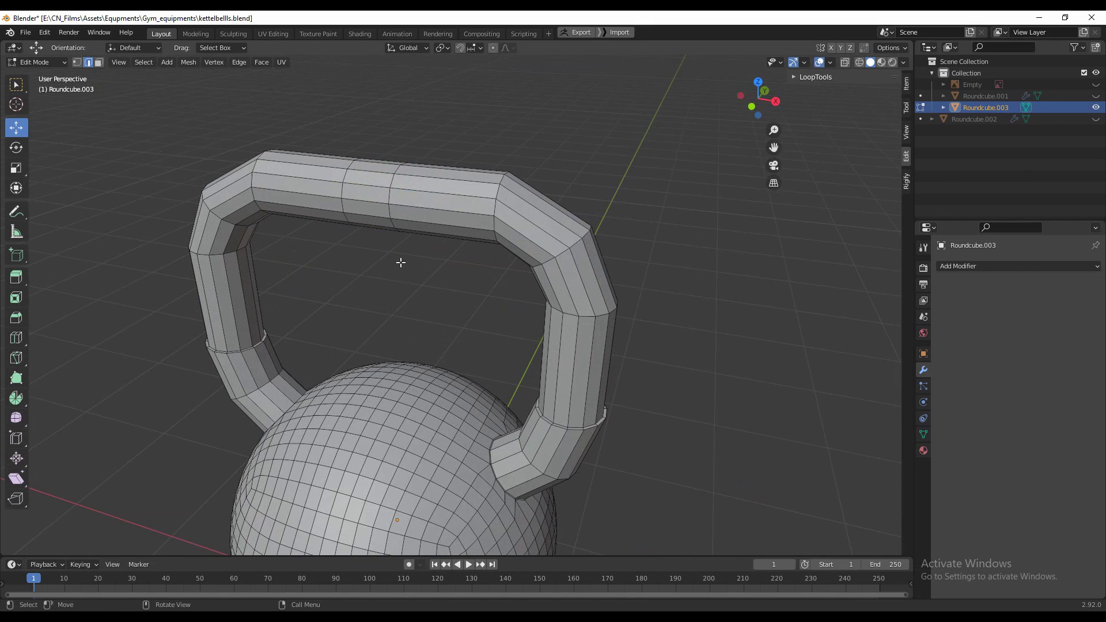
- Add one centred edge loop to each of the two long segments of the handle's top bar
key("ctrl+r")
left_click(447, 166)
right_click(448, 165)
key("ctrl+r")
left_click(311, 173)
right_click(311, 173)
- Add an edge loop around the handle's vertical section and slide it down to just above the collar
middle_click_drag(569, 378, 438, 290, "shift")
scroll(483, 270, "up", 3)
key("ctrl+r")
left_click(491, 263)
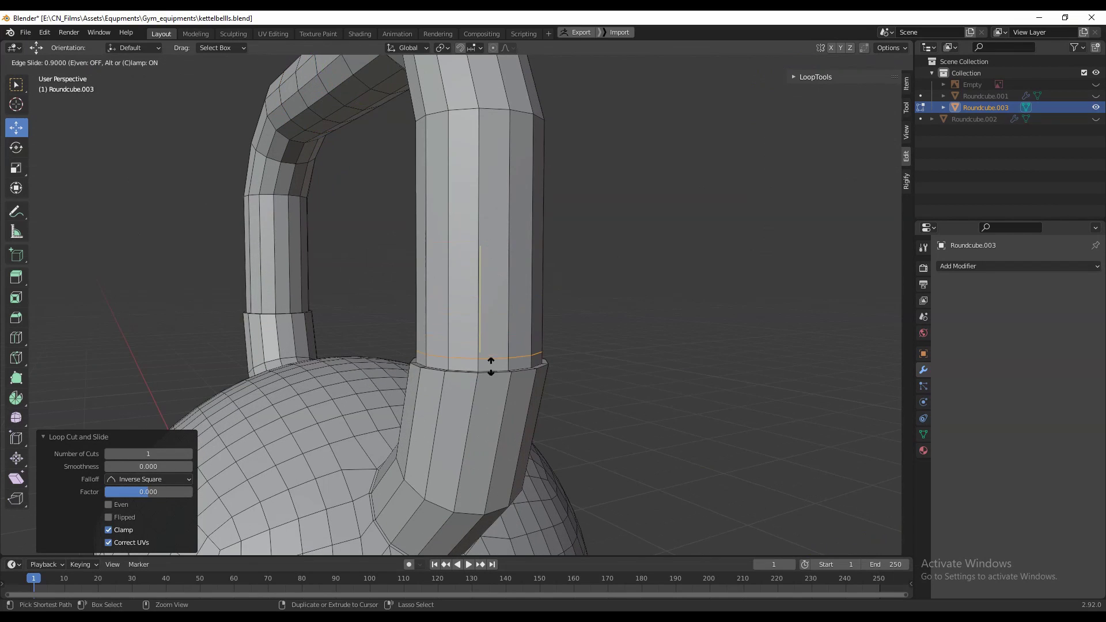
left_click(497, 413)
- Try to add an edge loop below the collar, slid up close to its outer rim
middle_click_drag(499, 416, 473, 316)
scroll(582, 376, "up", 2)
key("ctrl+r")
left_click(416, 375)
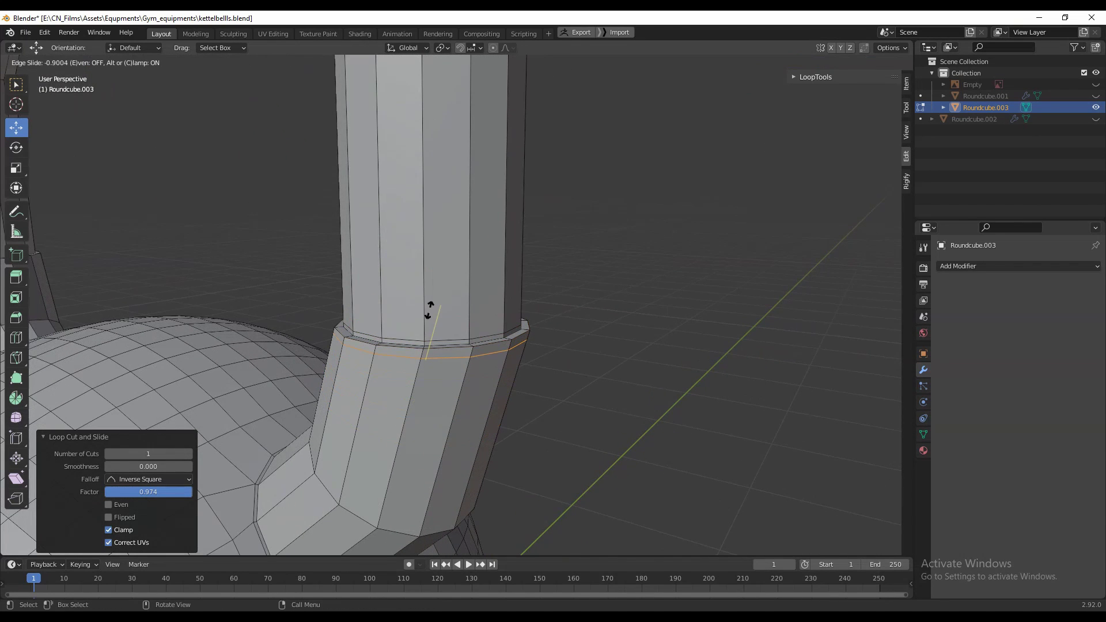
left_click(430, 306)
- Slide the collar's outer rim loop slightly down the lower bend and refine its position
scroll(495, 316, "up", 3)
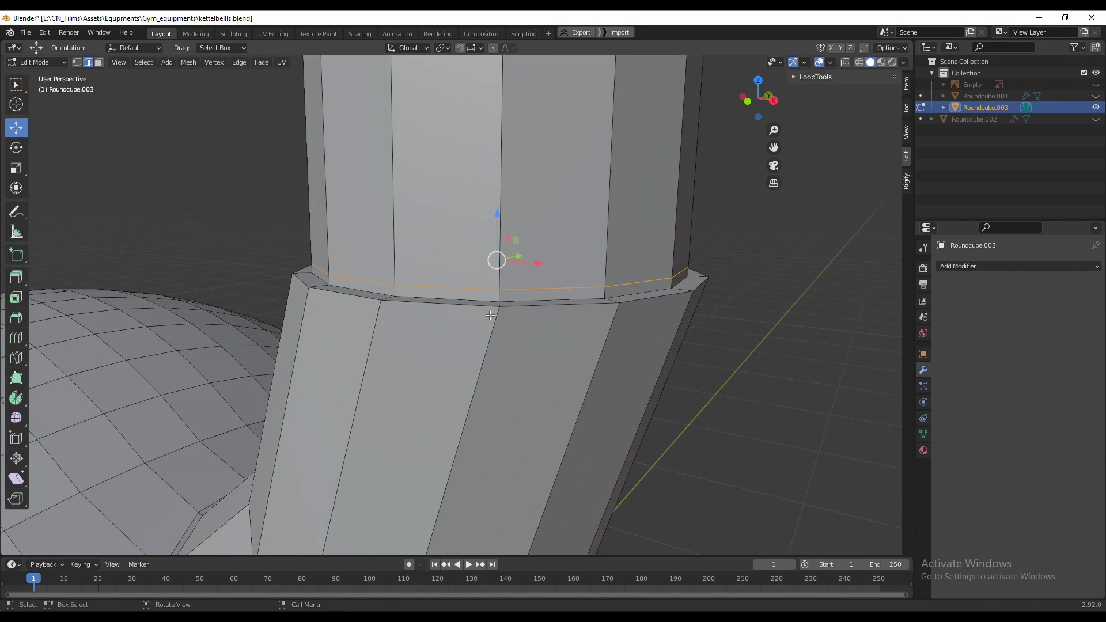
left_click(472, 310, "alt")
key("g")
key("g")
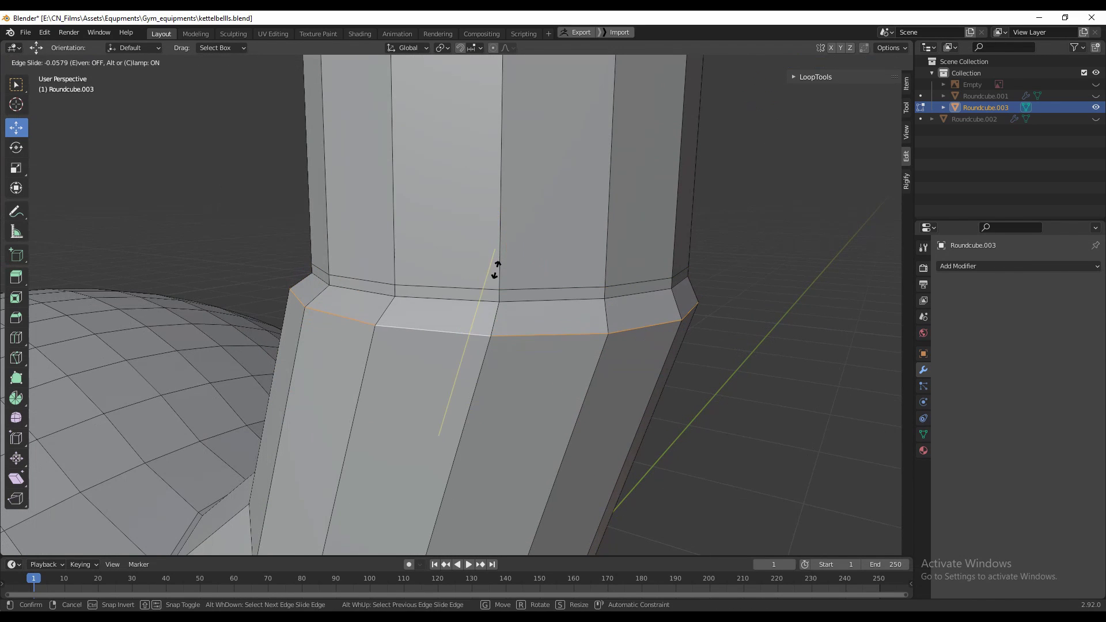
left_click(496, 270)
middle_click_drag(496, 269, 518, 285)
key("g")
key("g")
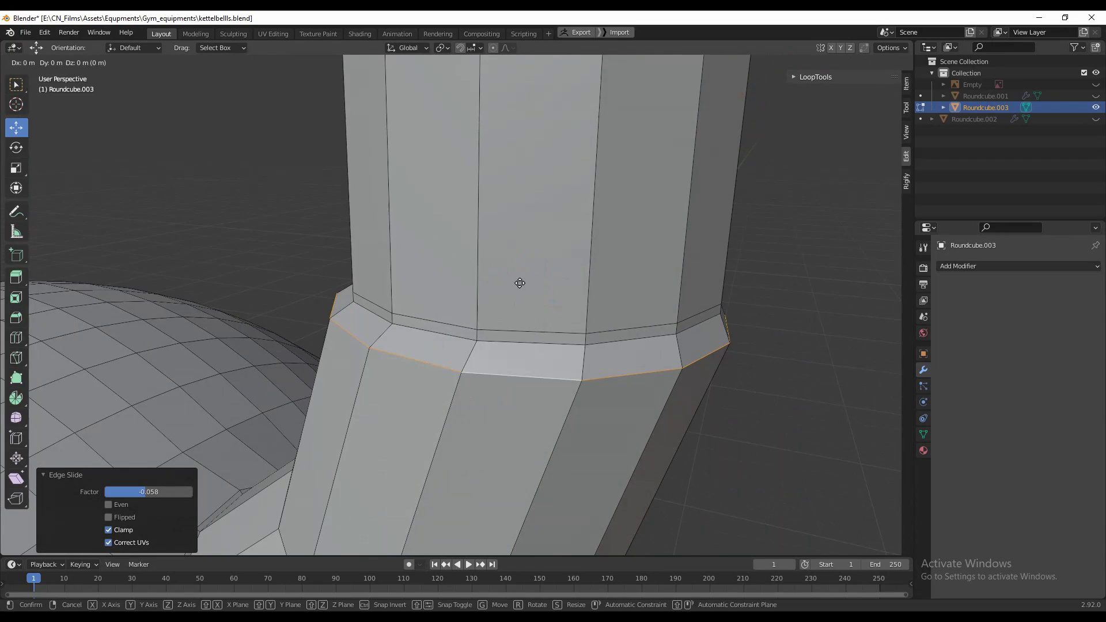
left_click(524, 267)
- Add supporting edge loops just below the collar's outer rim and on its sloped ledge
key("ctrl+r")
left_click(537, 398)
right_click(538, 400)
key("ctrl+z")
key("ctrl+r")
left_click(578, 395)
left_click(593, 242)
middle_click_drag(593, 242, 553, 288)
key("ctrl+r")
left_click(507, 392)
left_click(515, 346)
- Slide the supporting edge loop below the collar up closer to the outer rim
middle_click_drag(516, 346, 522, 297)
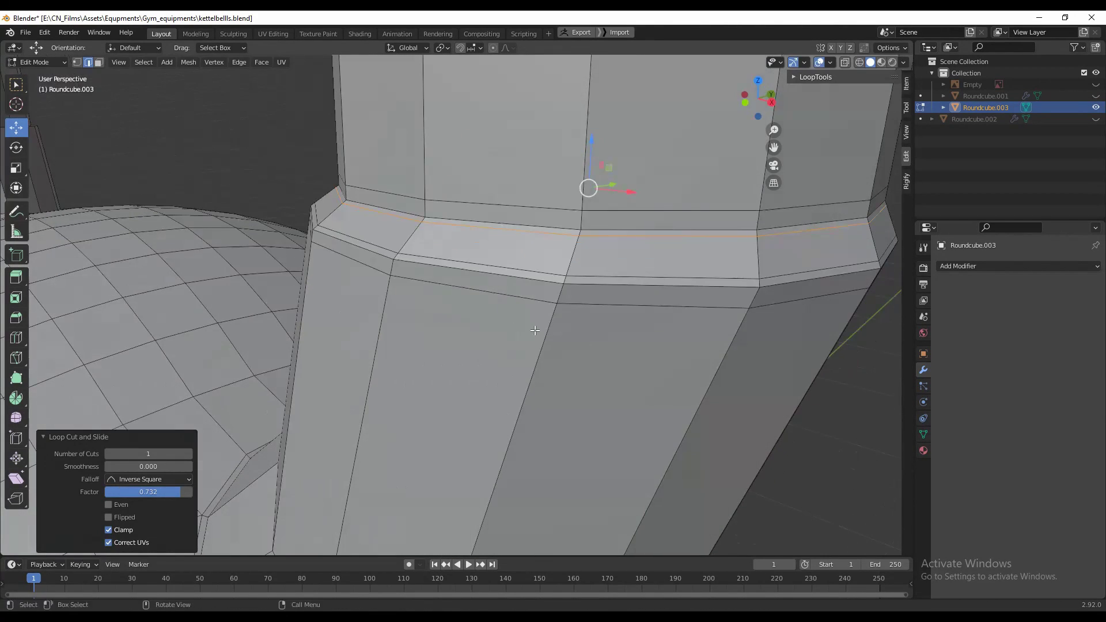
left_click(522, 297, "alt")
key("g")
key("g")
left_click(525, 289)
- Add an edge loop to the handle's lowest segment, slid close to where it joins the body
scroll(524, 289, "down", 4)
key("Tab")
scroll(531, 352, "down", 1)
middle_click_drag(531, 352, 509, 404)
scroll(530, 340, "down", 2)
middle_click_drag(509, 404, 521, 432)
middle_click_drag(521, 433, 495, 333, "shift")
scroll(496, 333, "up", 4)
key("Tab")
key("ctrl+r")
left_click(394, 372)
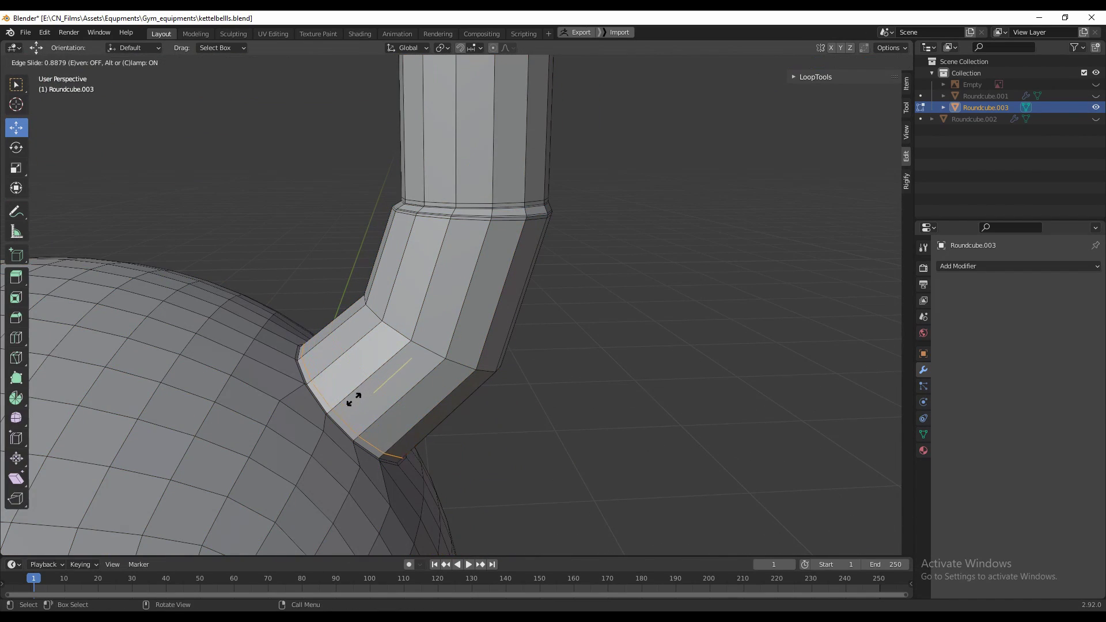
- Add a Subdivision Surface modifier to the kettlebell with the viewport level set to 2
left_click(979, 266)
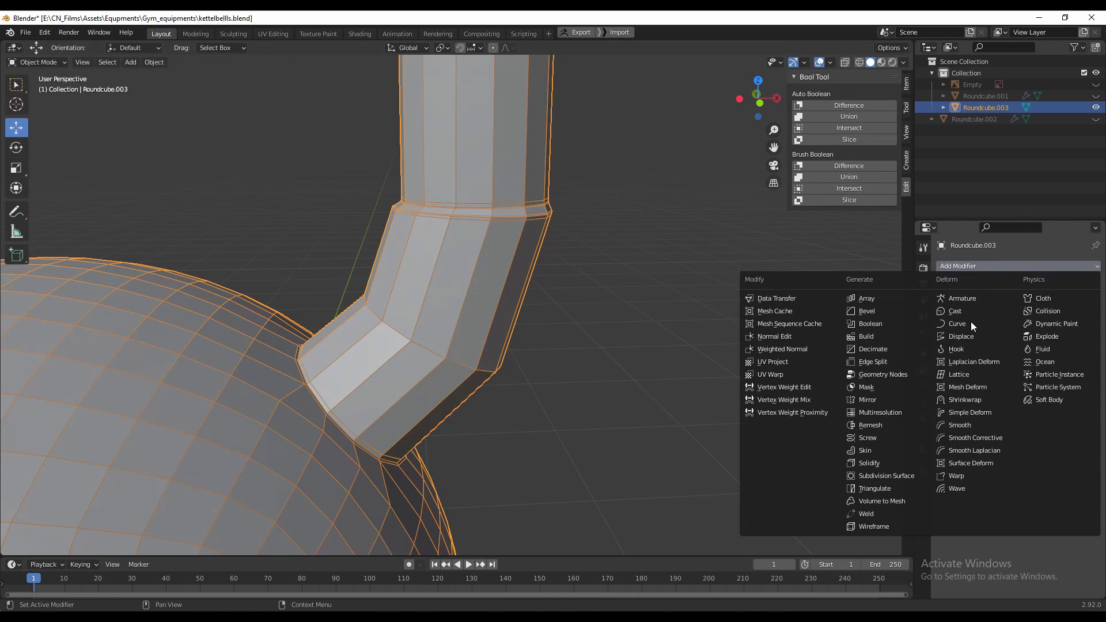
left_click(896, 476)
scroll(524, 330, "down", 4)
middle_click_drag(524, 329, 620, 352, "shift")
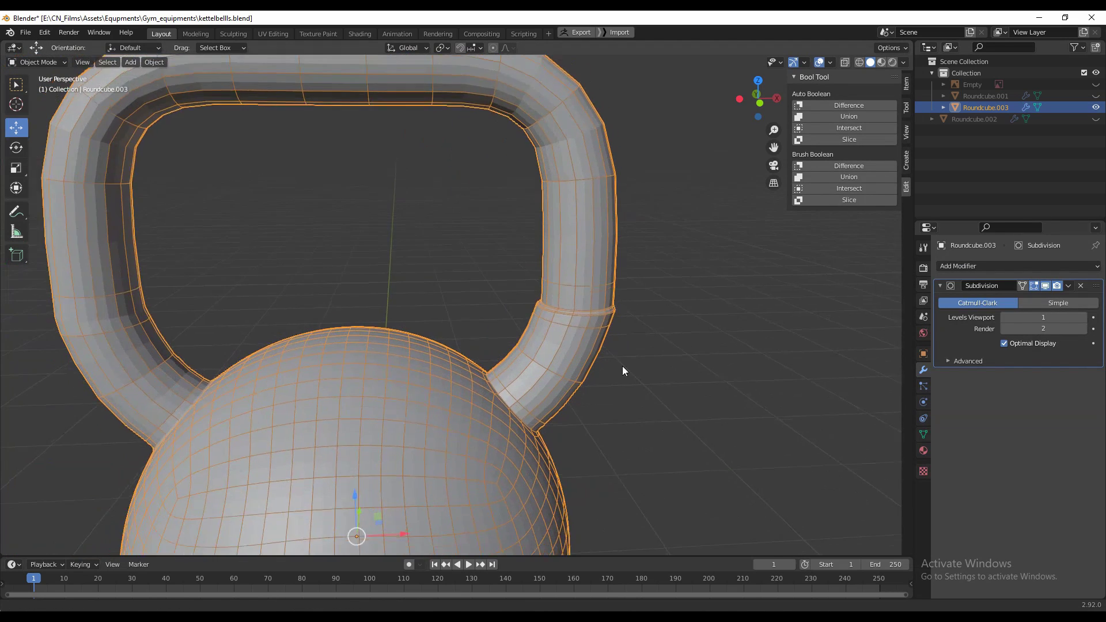
scroll(620, 351, "down", 1)
left_click(1084, 317)
middle_click_drag(637, 300, 670, 259, "shift")
- In the Front view, symmetrize the whole mesh across X to copy the collar's supporting loops to the other side
key("Tab")
key("Tab")
left_click(759, 103)
scroll(576, 189, "down", 2)
right_click(523, 188)
left_click(523, 188)
middle_click_drag(542, 207, 570, 235, "shift")
key("Tab")
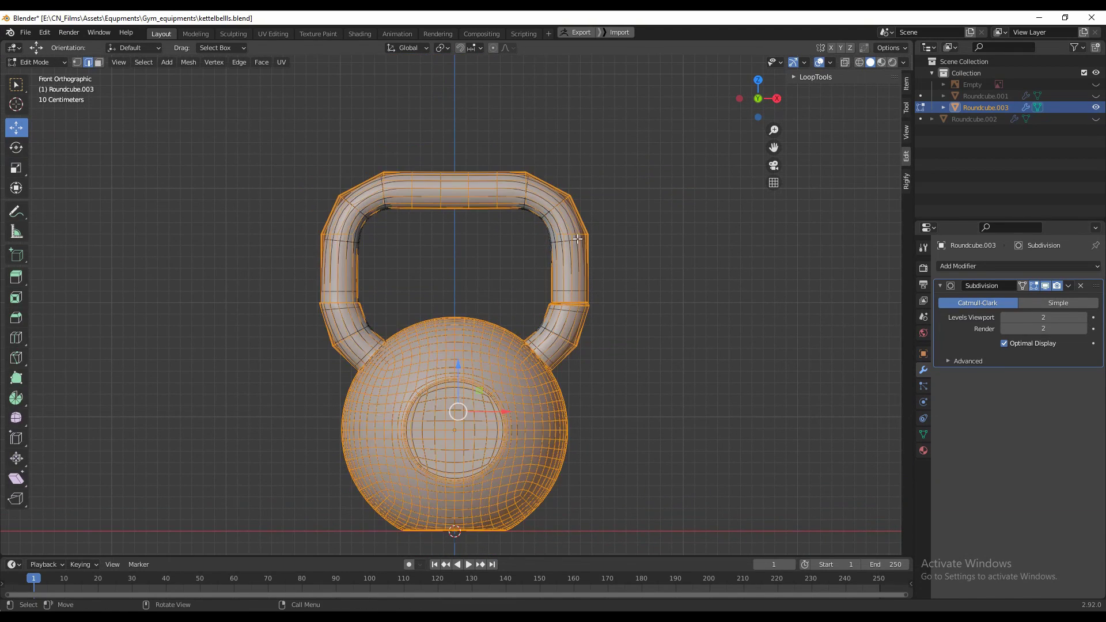
left_click(188, 62)
key("Tab")
- Turn off the wireframe overlay and view the smoothed kettlebell from an angle
left_click(829, 63)
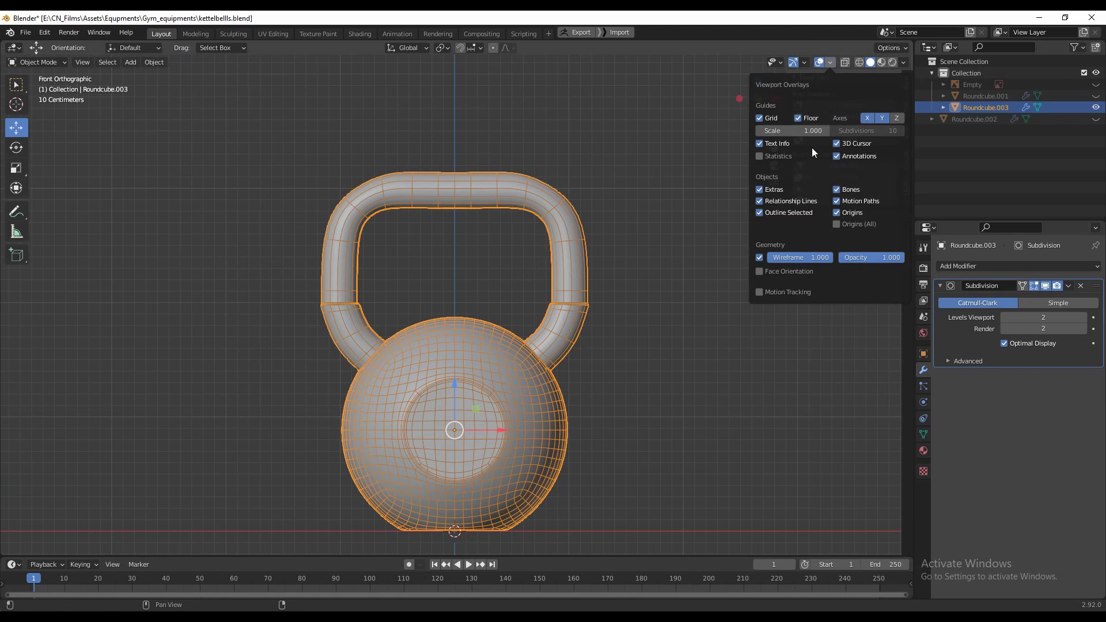
left_click(759, 257)
left_click(647, 245)
middle_click_drag(644, 242, 533, 215)
left_click(529, 266)
middle_click_drag(533, 214, 567, 276)
- In the Front view, select the edge loop midway along the +X half of the handle's top bar
key("Tab")
left_click(751, 105)
key("1")
middle_click_drag(524, 201, 561, 152, "ctrl")
middle_click_drag(562, 155, 511, 371, "shift")
key("2")
left_click(549, 228, "alt")
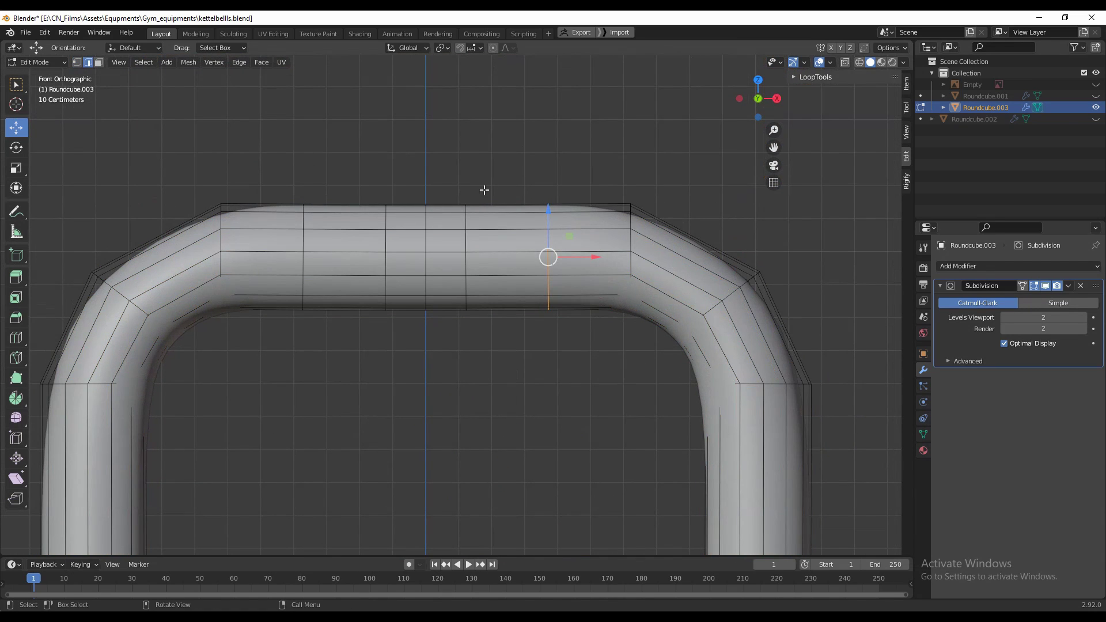
- Compare the smoothed handle with its edge loops and view the whole kettlebell from an angle in Object Mode
key("Tab")
scroll(627, 253, "down", 3)
left_click(641, 235)
scroll(614, 357, "down", 2)
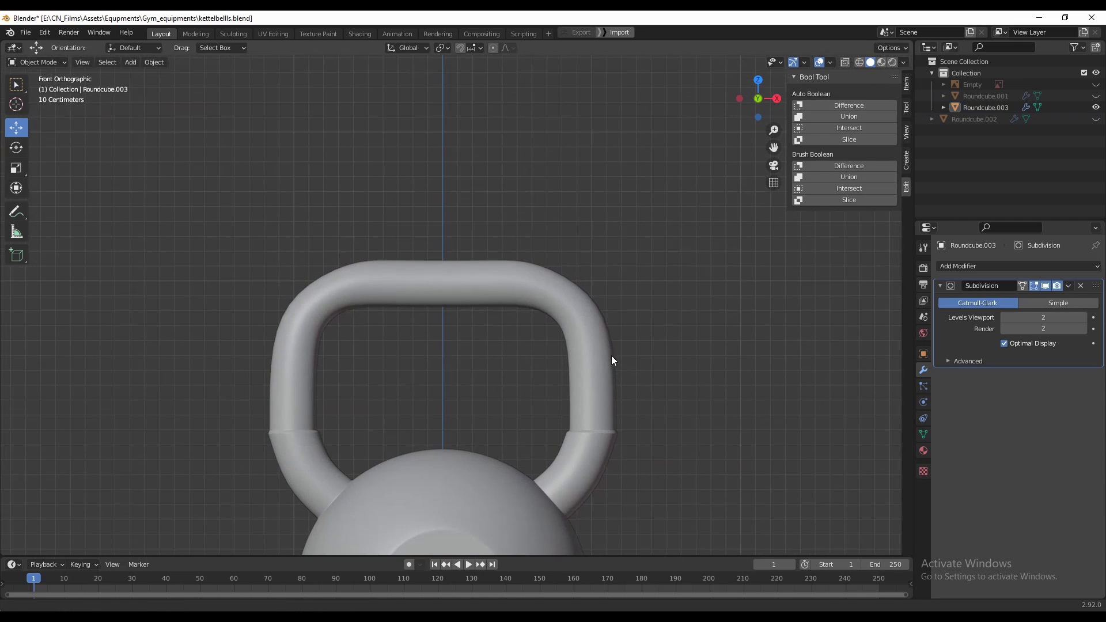
key("Tab")
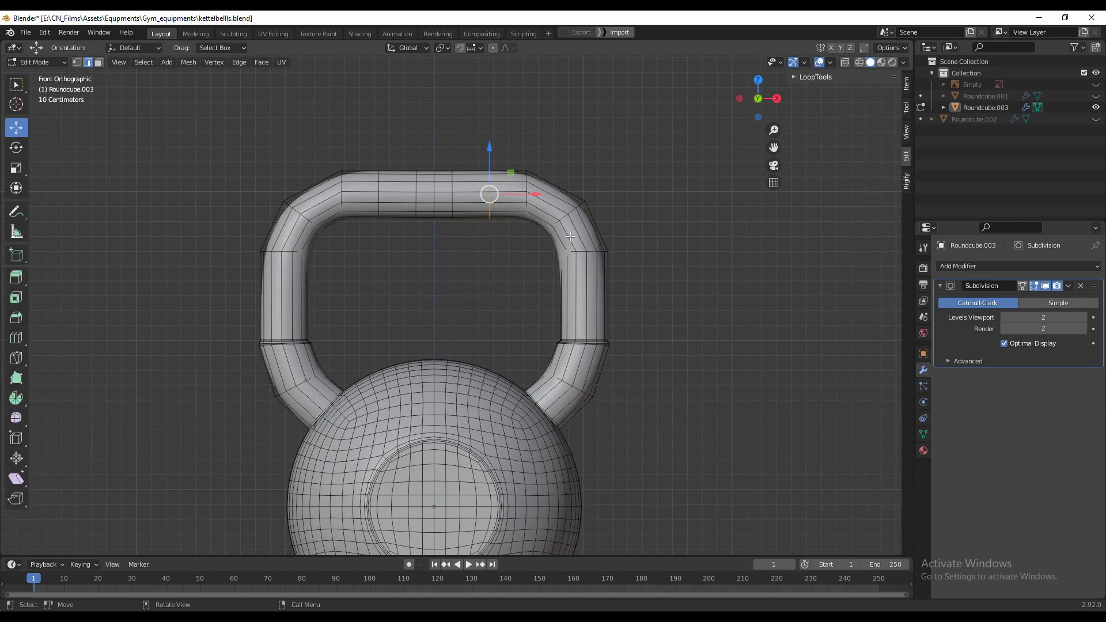
key("Tab")
scroll(610, 357, "down", 3)
middle_click_drag(601, 319, 545, 384)
key("a")
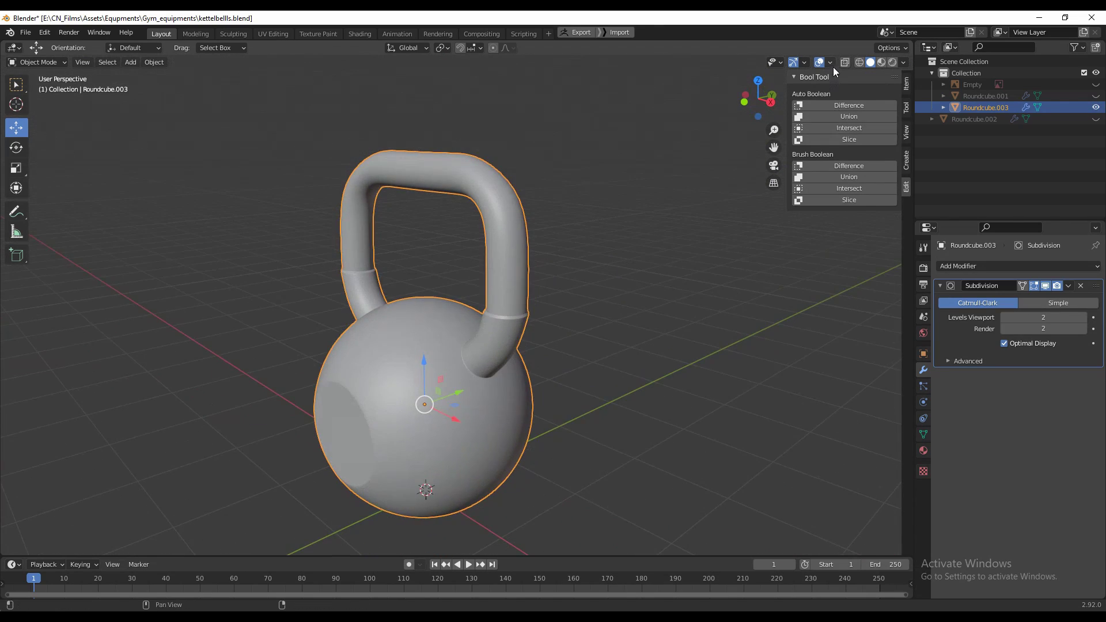
- Return to editing the mesh and examine the junction between the handle's base and the body
key("Tab")
middle_click_drag(531, 271, 556, 312)
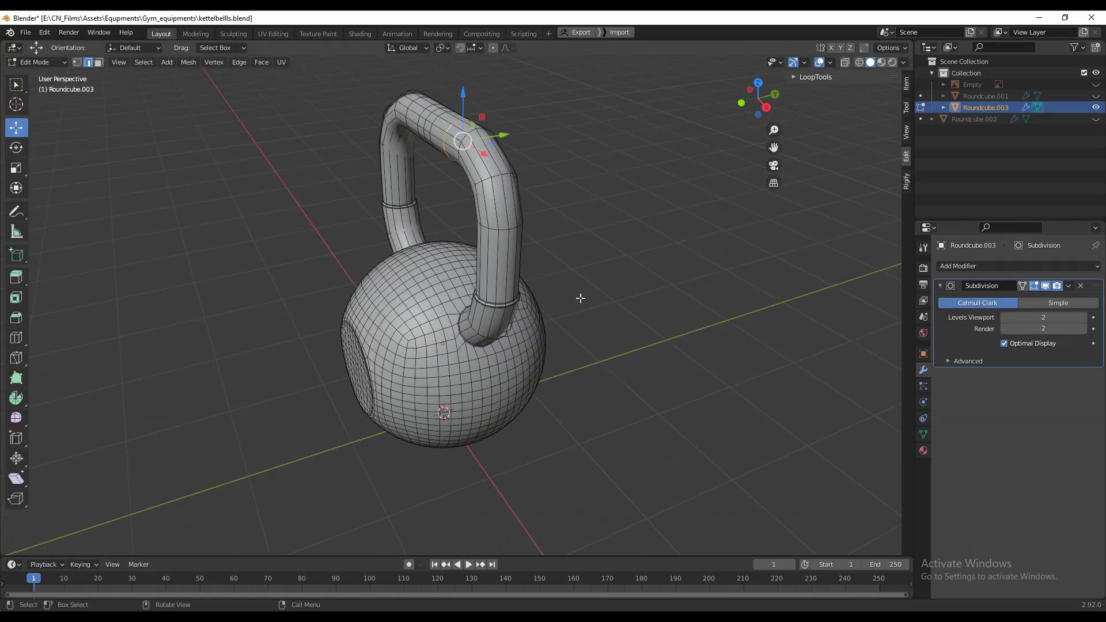
scroll(553, 345, "up", 3)
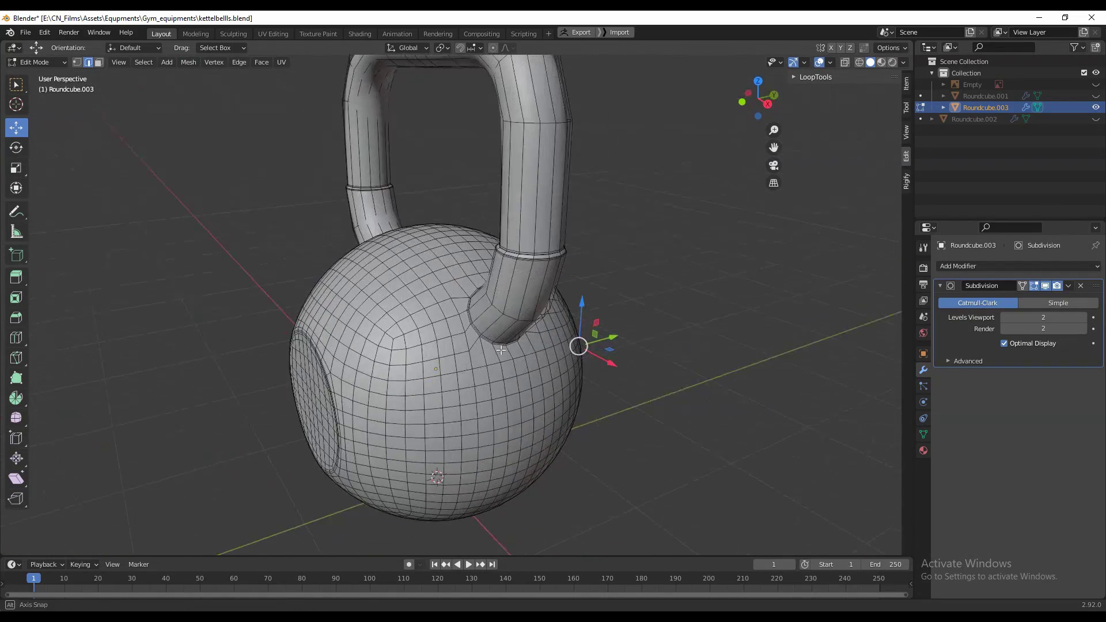